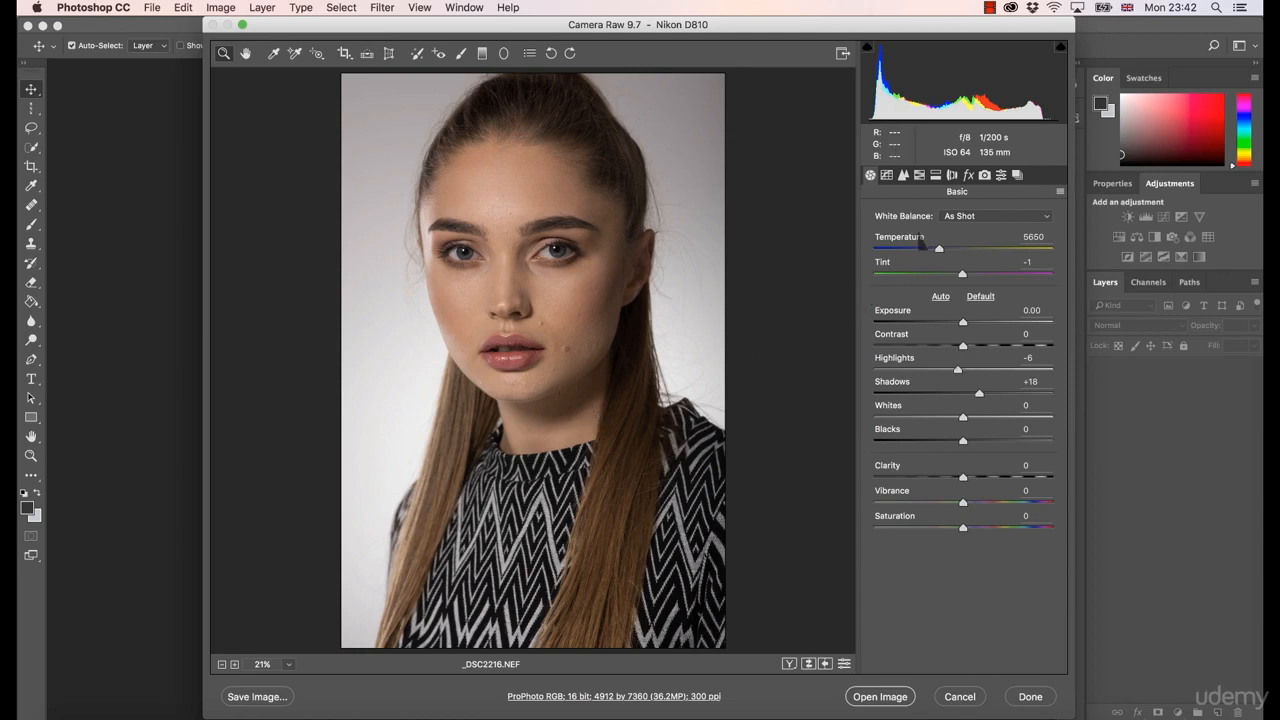
# - Try adjusting the parametric Tone Curve's Shadows, reset Shadows to 0, and show the sharpening and noise reduction settings
pyautogui.click(887, 177)
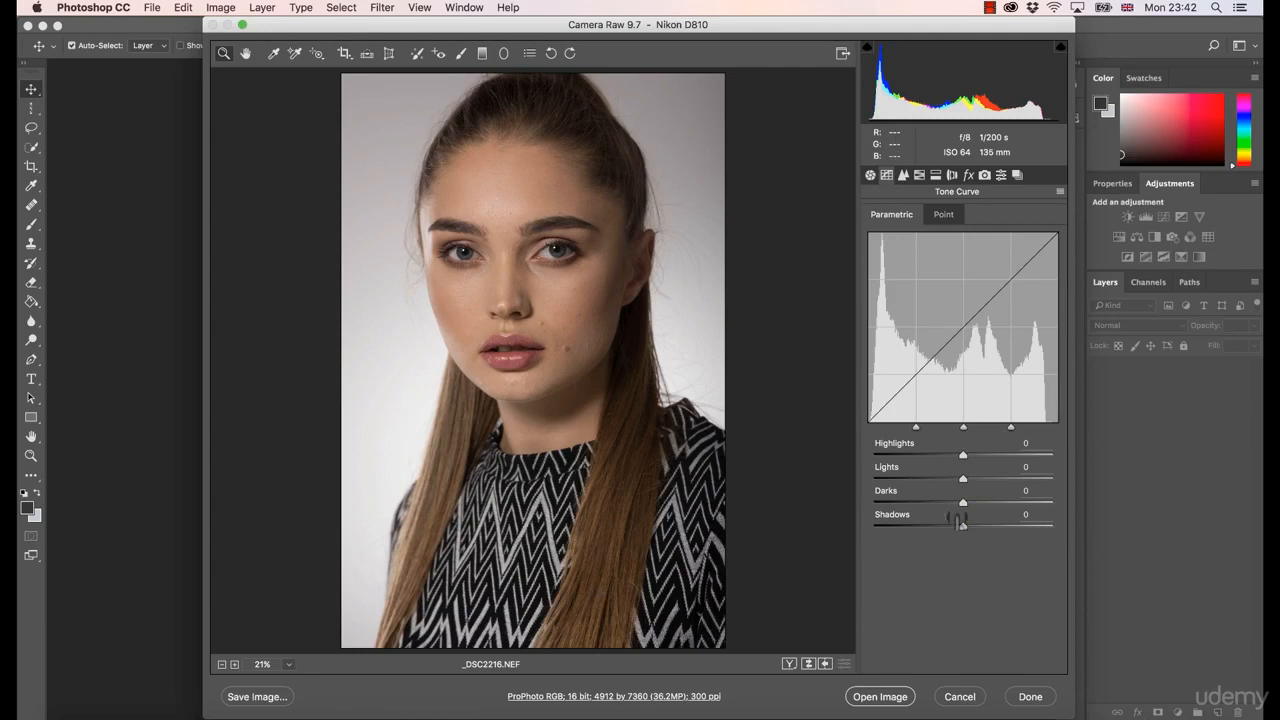
pyautogui.moveTo(963, 528)
pyautogui.mouseDown()
pyautogui.moveTo(1004, 529)
pyautogui.moveTo(964, 536)
pyautogui.mouseUp()
pyautogui.write('0')
pyautogui.click(904, 176)
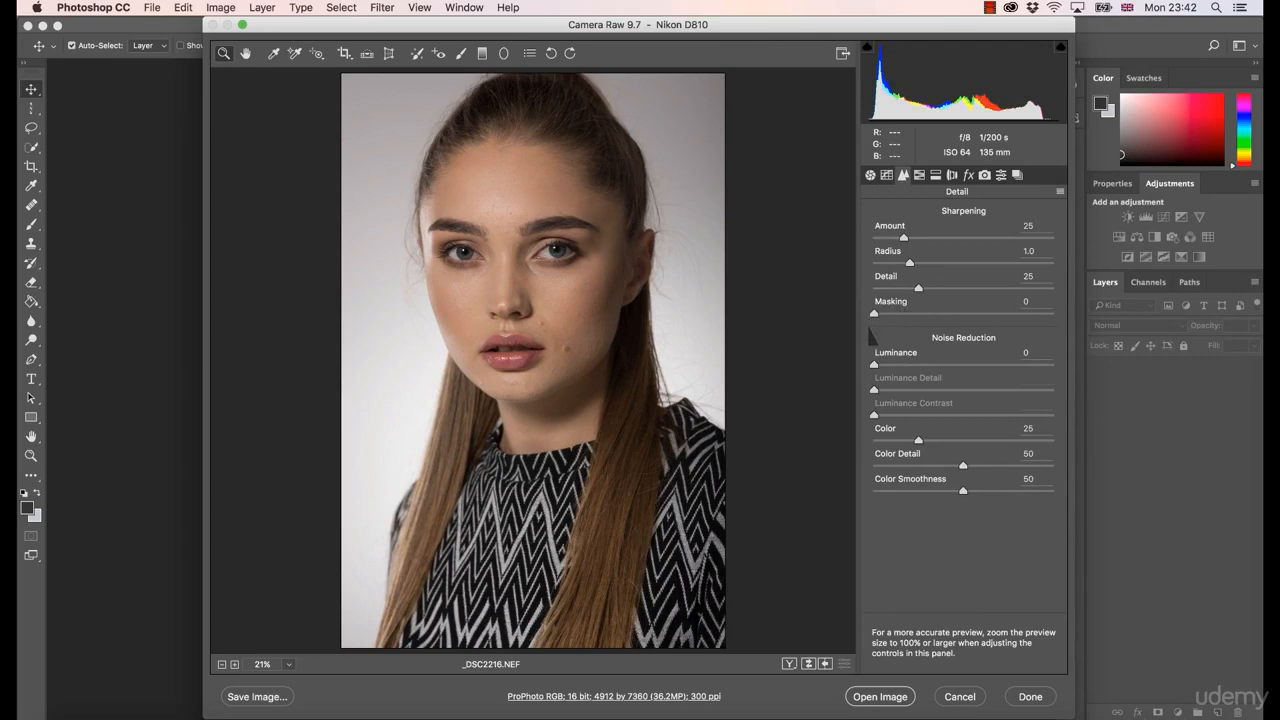
# - Try the Reds hue at +71 and -62 in the HSL adjustments, and reset it to 0
pyautogui.click(921, 181)
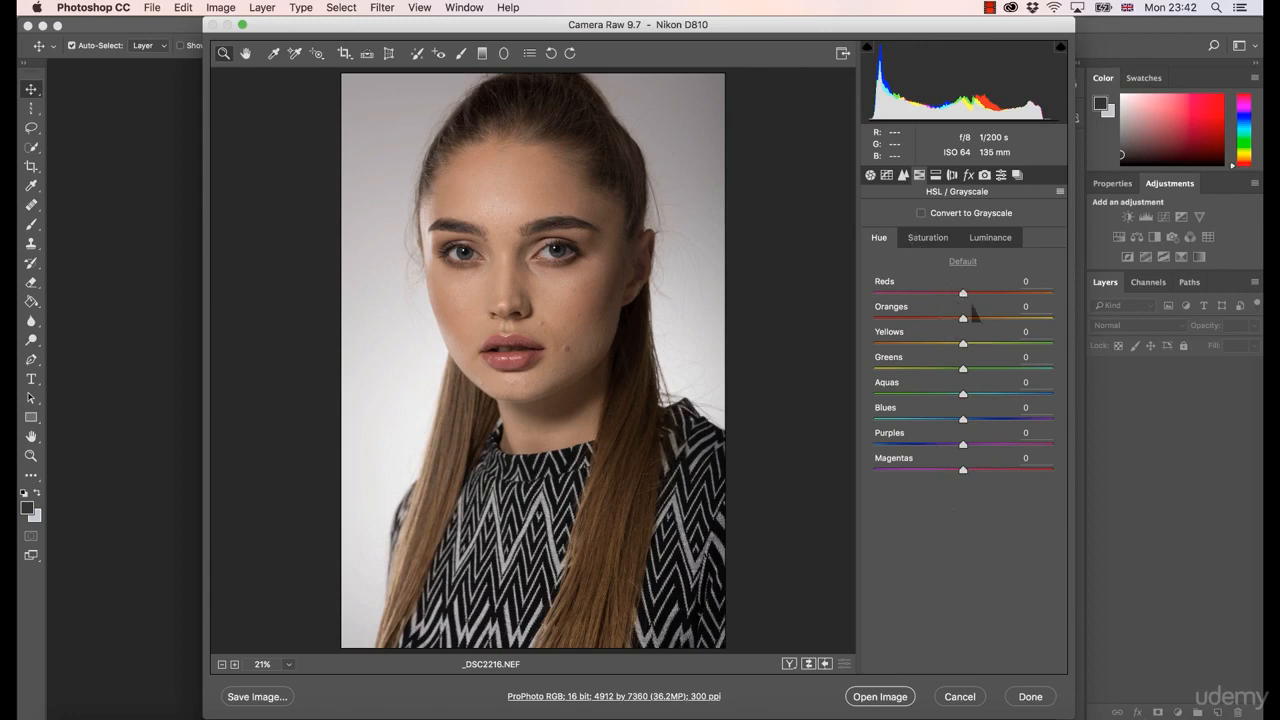
pyautogui.moveTo(966, 296); pyautogui.dragTo(1030, 312)
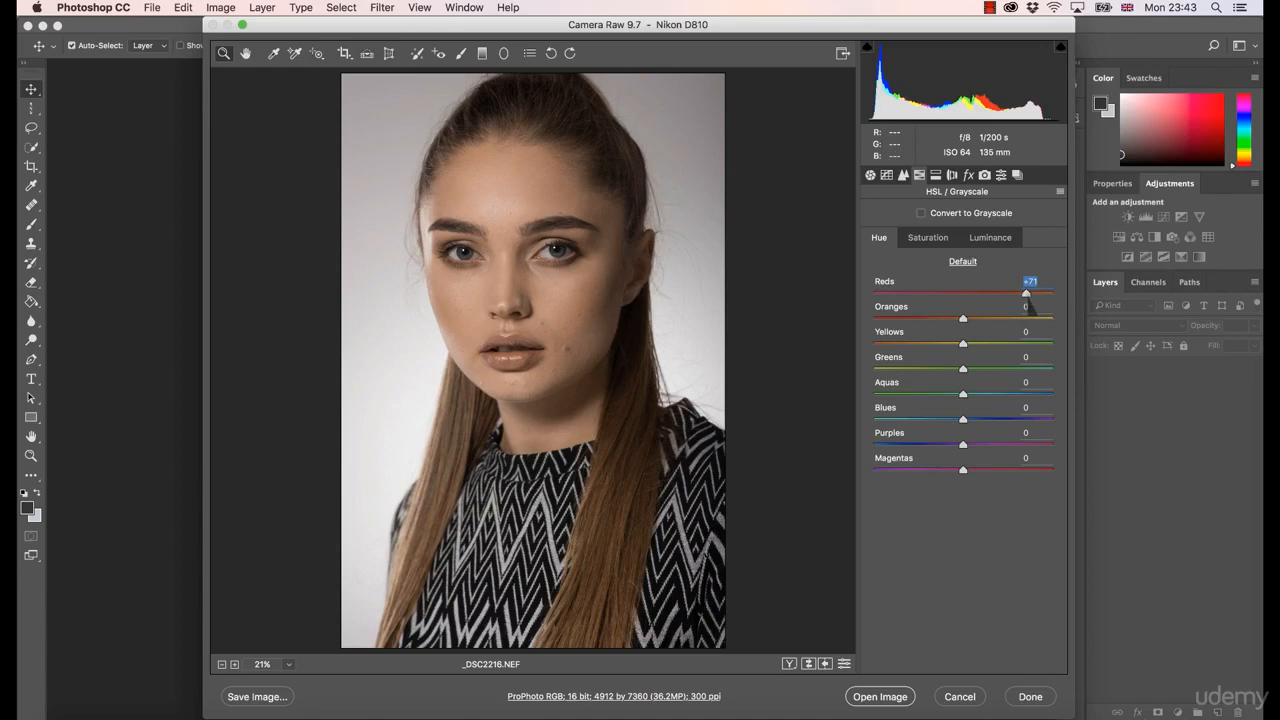
pyautogui.moveTo(1027, 300); pyautogui.dragTo(911, 302)
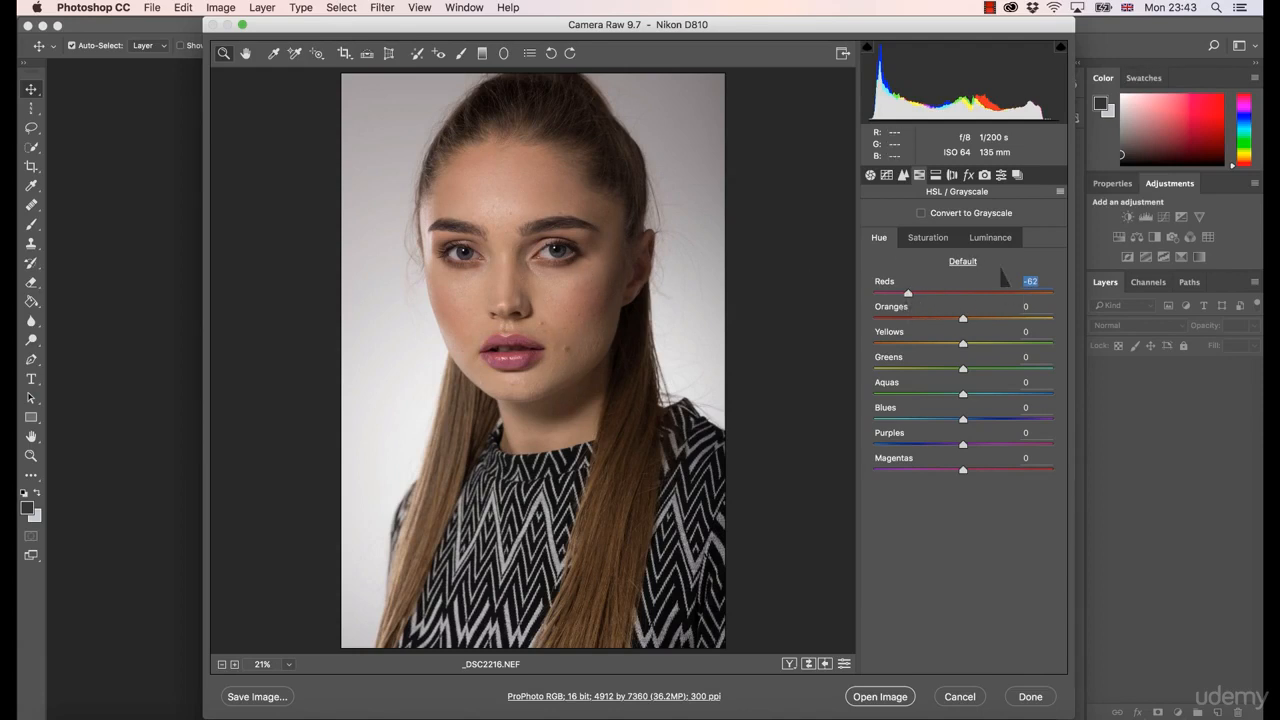
pyautogui.write('0')
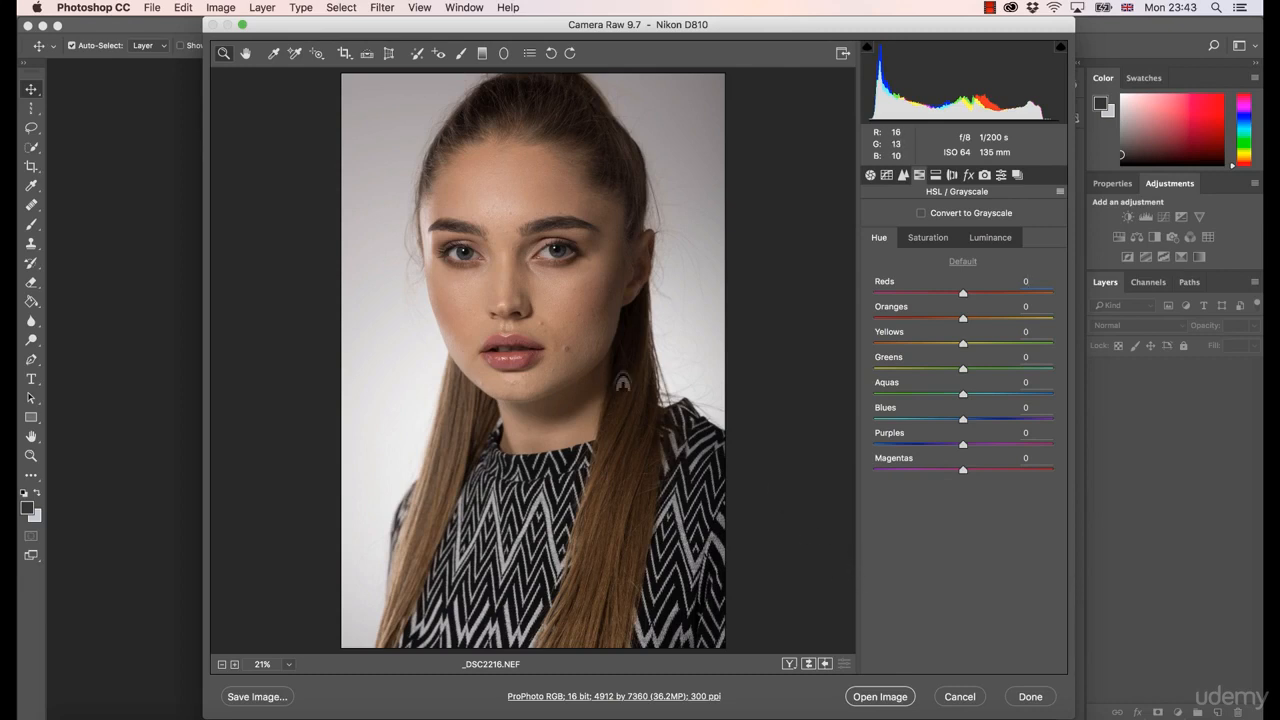
# - Raise the HSL saturation of Oranges to +6 and Reds to +7
pyautogui.click(927, 243)
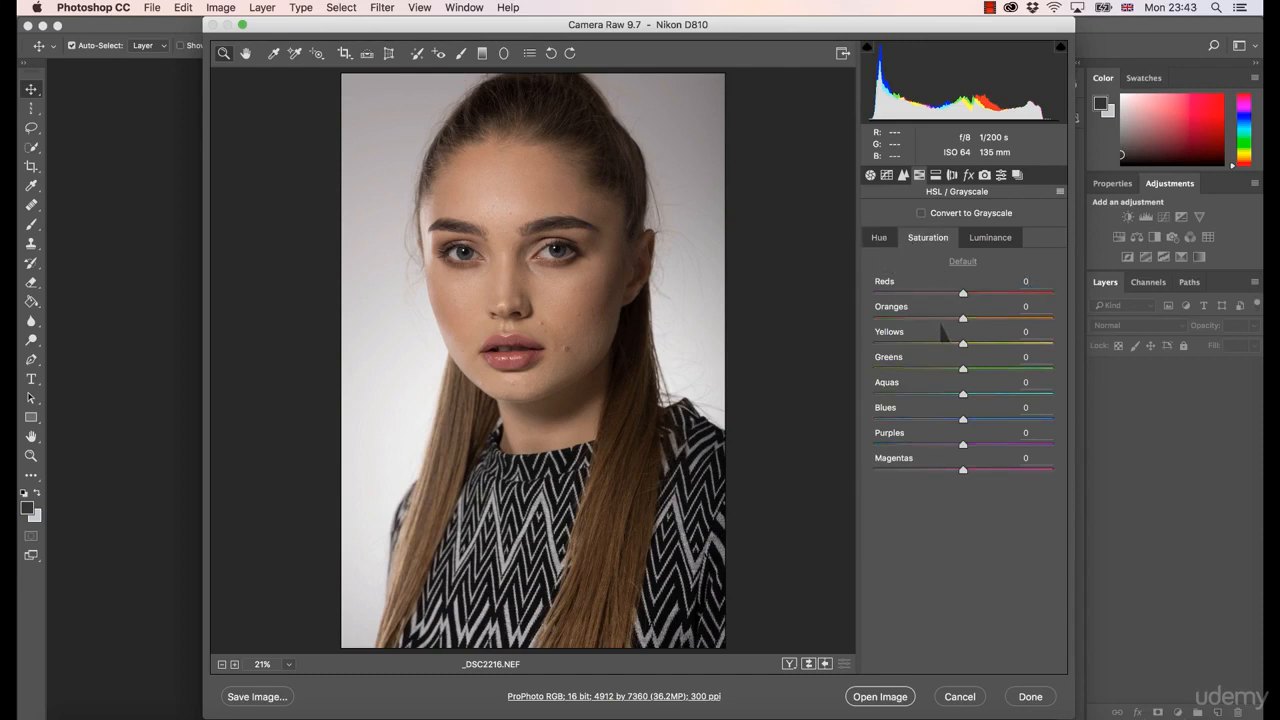
pyautogui.moveTo(963, 294); pyautogui.dragTo(975, 318)
pyautogui.write('0')
pyautogui.hotkey('shift', 'Tab')
pyautogui.write('0')
pyautogui.moveTo(965, 323); pyautogui.dragTo(973, 325)
pyautogui.moveTo(968, 293); pyautogui.dragTo(969, 293)
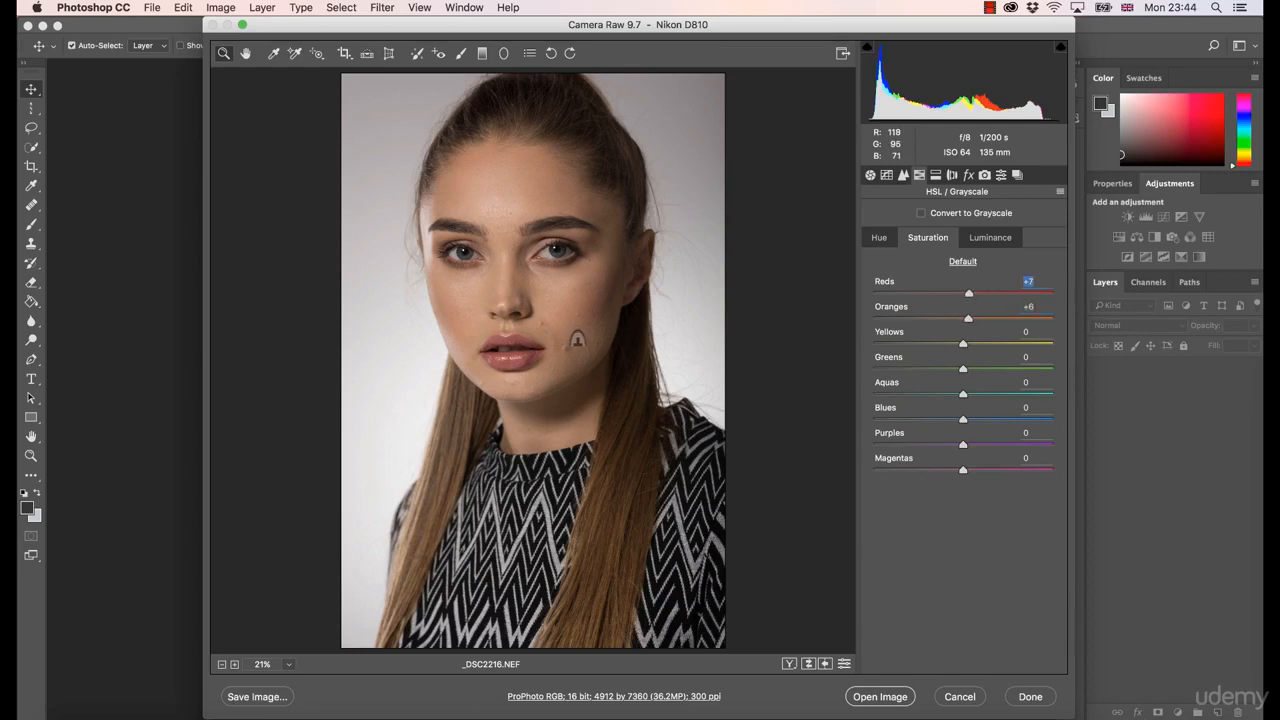
# - Compare the portrait repeatedly with and without the Reds and Oranges saturation changes
pyautogui.press('super+alt+p')
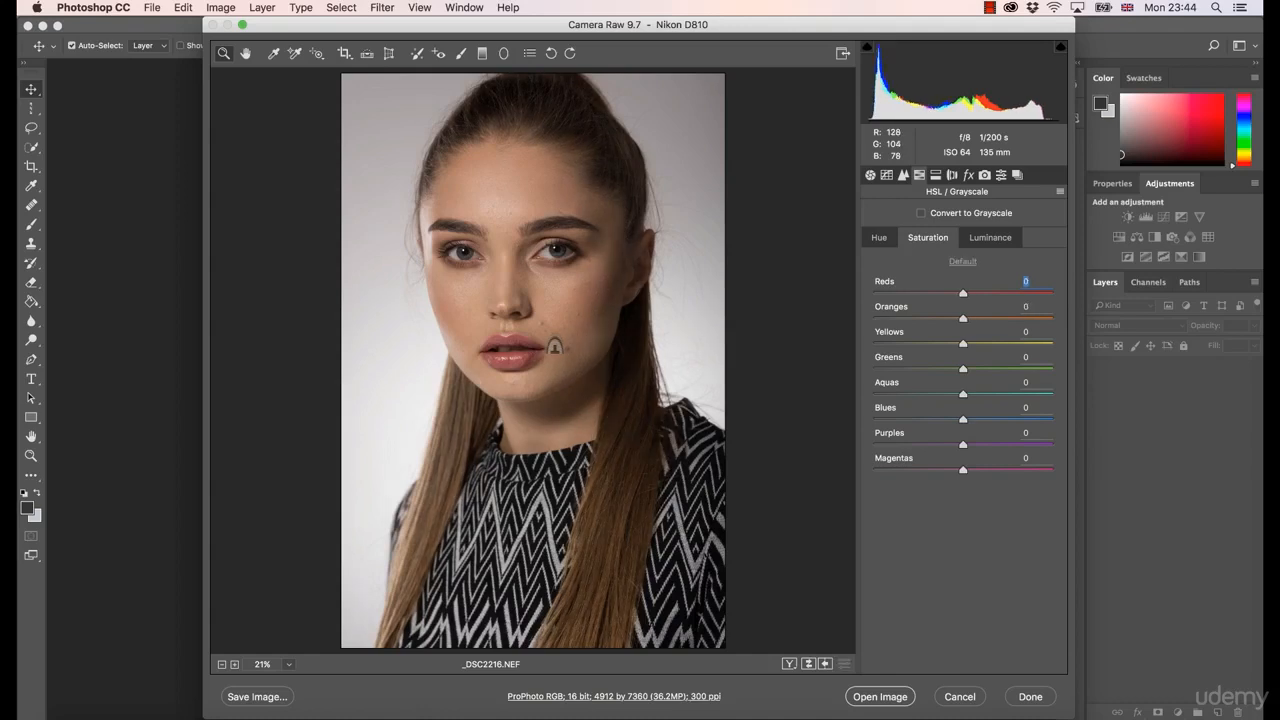
pyautogui.press('super+alt+p')
pyautogui.press('super+alt+p')
pyautogui.press('super+alt+p')
pyautogui.press('super+alt+p')
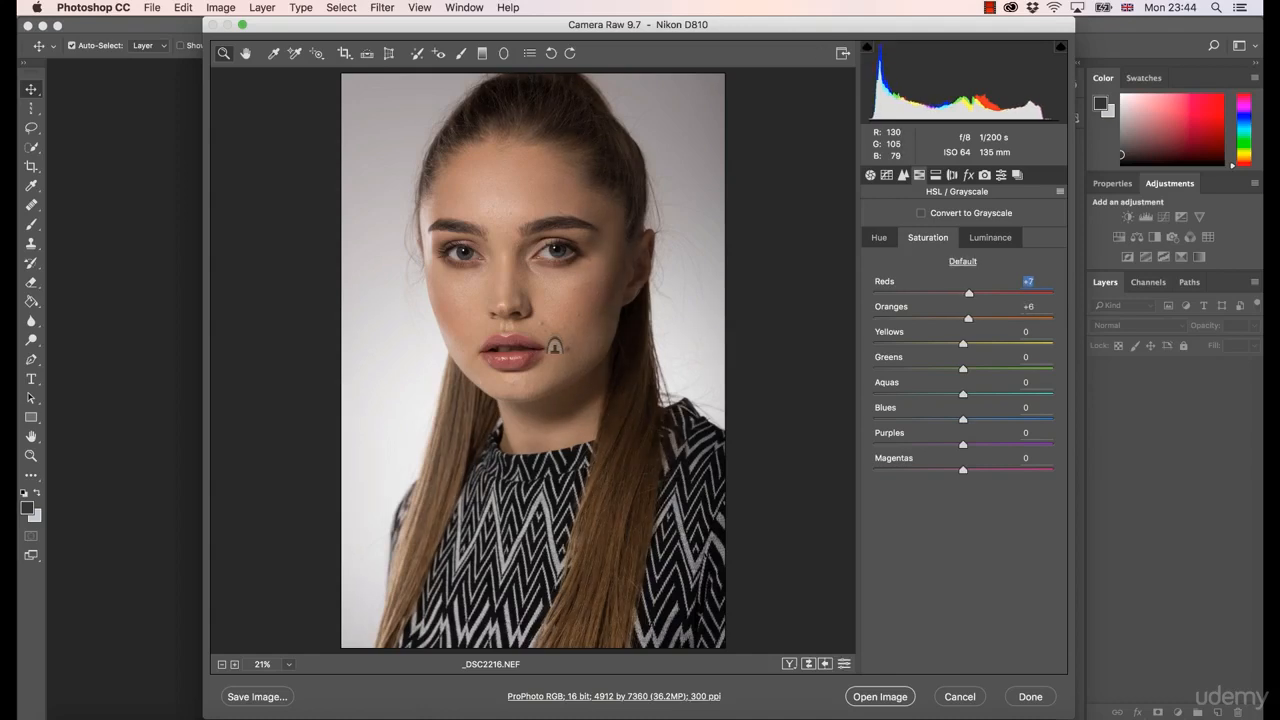
pyautogui.press('super+alt+p')
pyautogui.press('super+alt+p')
pyautogui.press('super+alt+p')
pyautogui.press('super+alt+p')
pyautogui.press('super+alt+p')
# - Try the Yellows saturation at +95, reset it to 0, and compare the portrait with and without the HSL changes
pyautogui.moveTo(965, 342); pyautogui.dragTo(1048, 366)
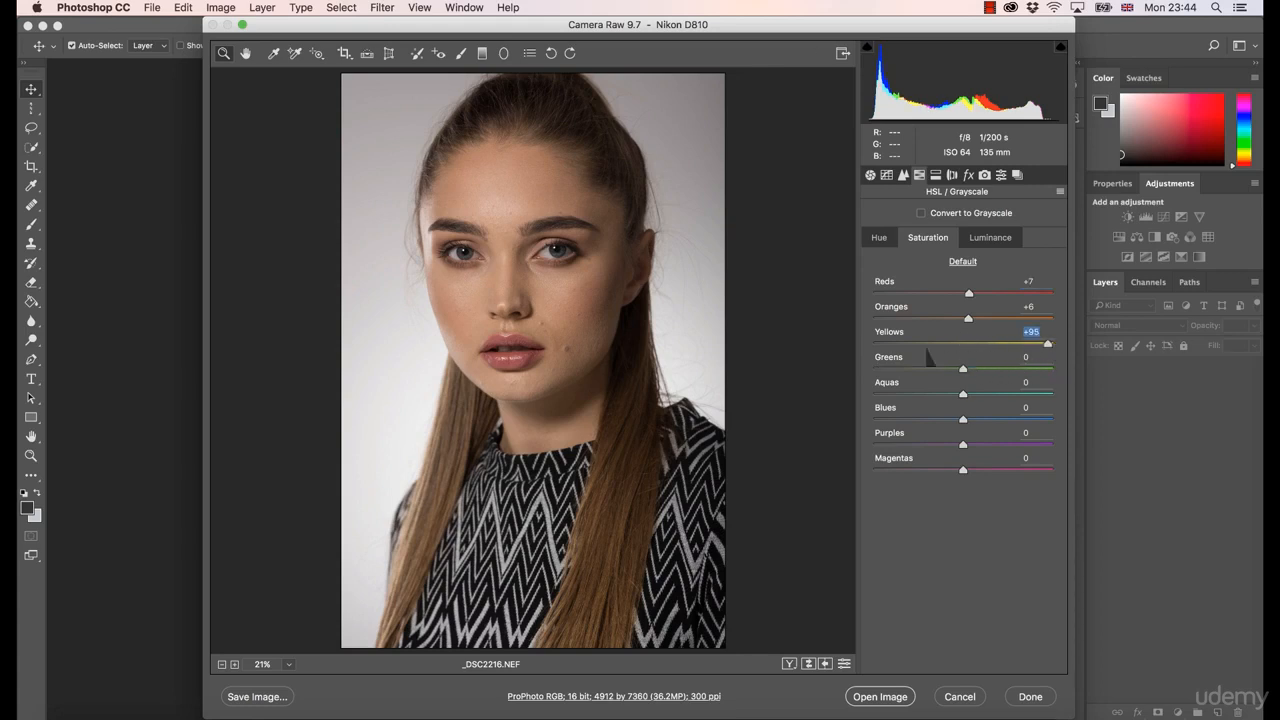
pyautogui.write('0')
pyautogui.press('super+alt+p')
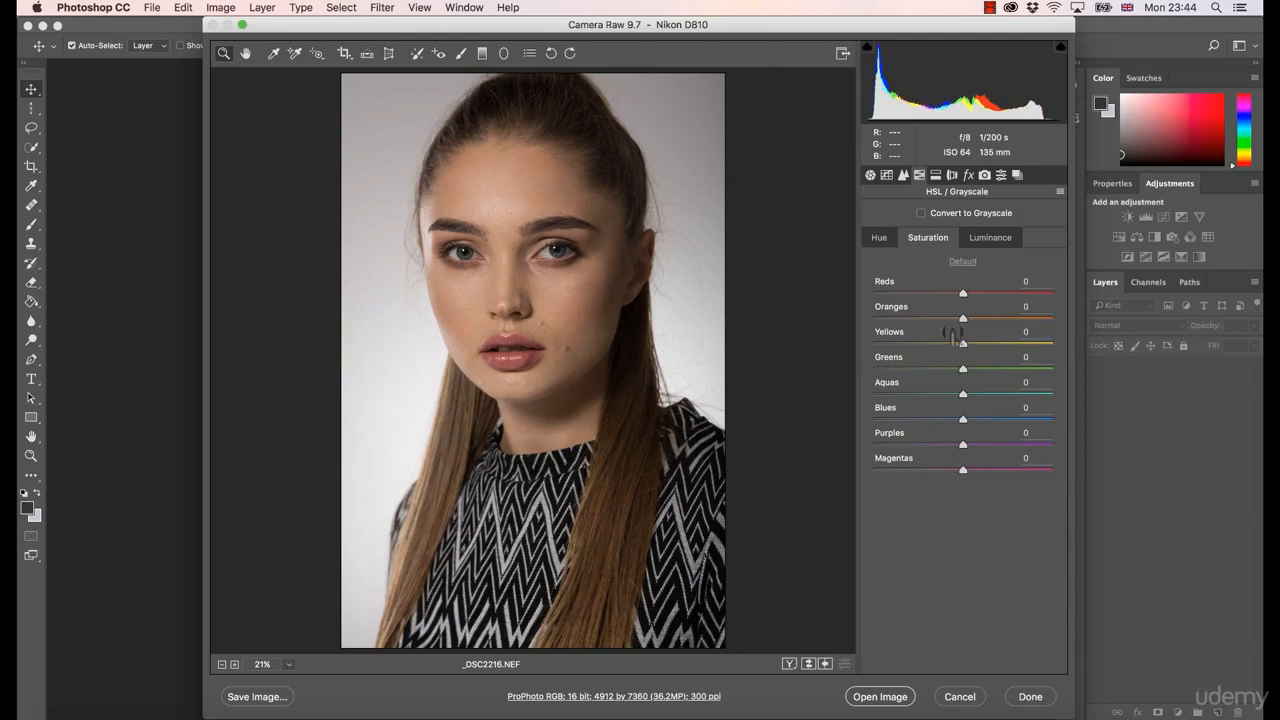
pyautogui.press('super+alt+p')
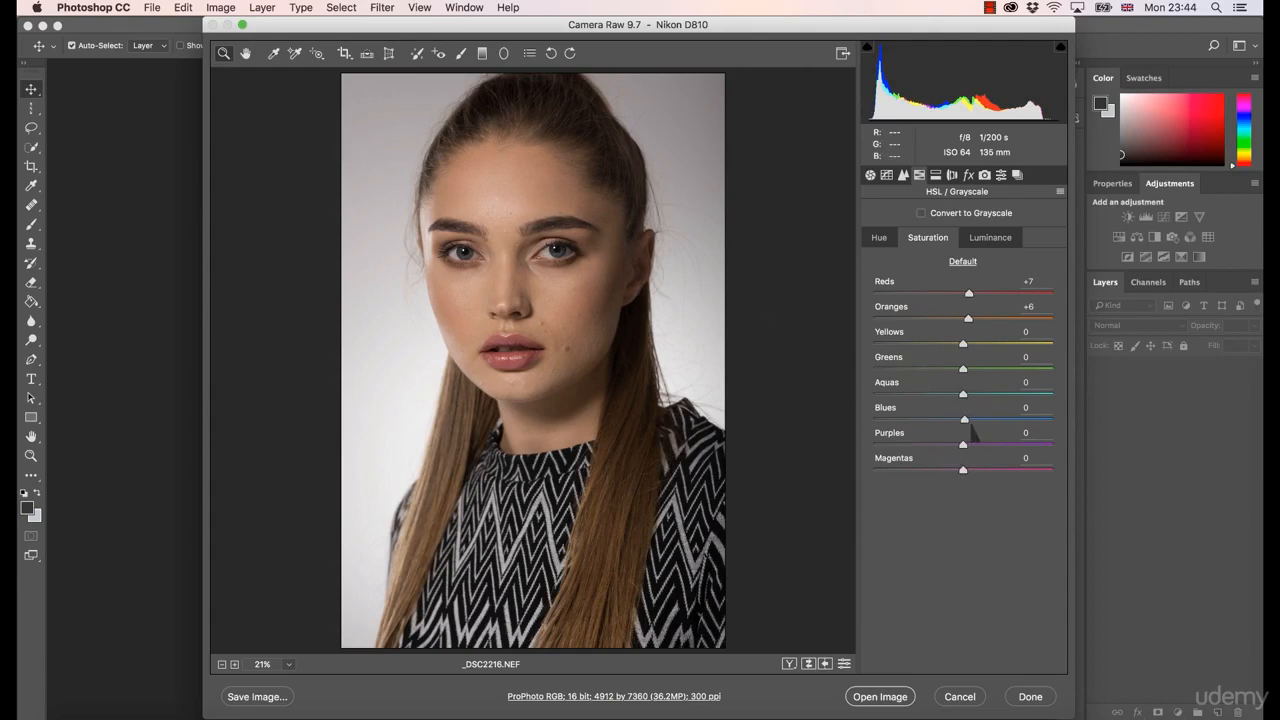
# - Set the HSL saturation of Blues to +30, Aquas to +24 and Oranges to +8
pyautogui.moveTo(970, 424)
pyautogui.mouseDown()
pyautogui.moveTo(1034, 420)
pyautogui.moveTo(990, 420)
pyautogui.mouseUp()
pyautogui.moveTo(982, 394)
pyautogui.mouseDown()
pyautogui.moveTo(1007, 395)
pyautogui.moveTo(970, 398)
pyautogui.moveTo(1006, 398)
pyautogui.moveTo(986, 397)
pyautogui.mouseUp()
pyautogui.click(973, 323)
# - Try shifting the Reds hue in both directions, and return it to 0
pyautogui.click(879, 240)
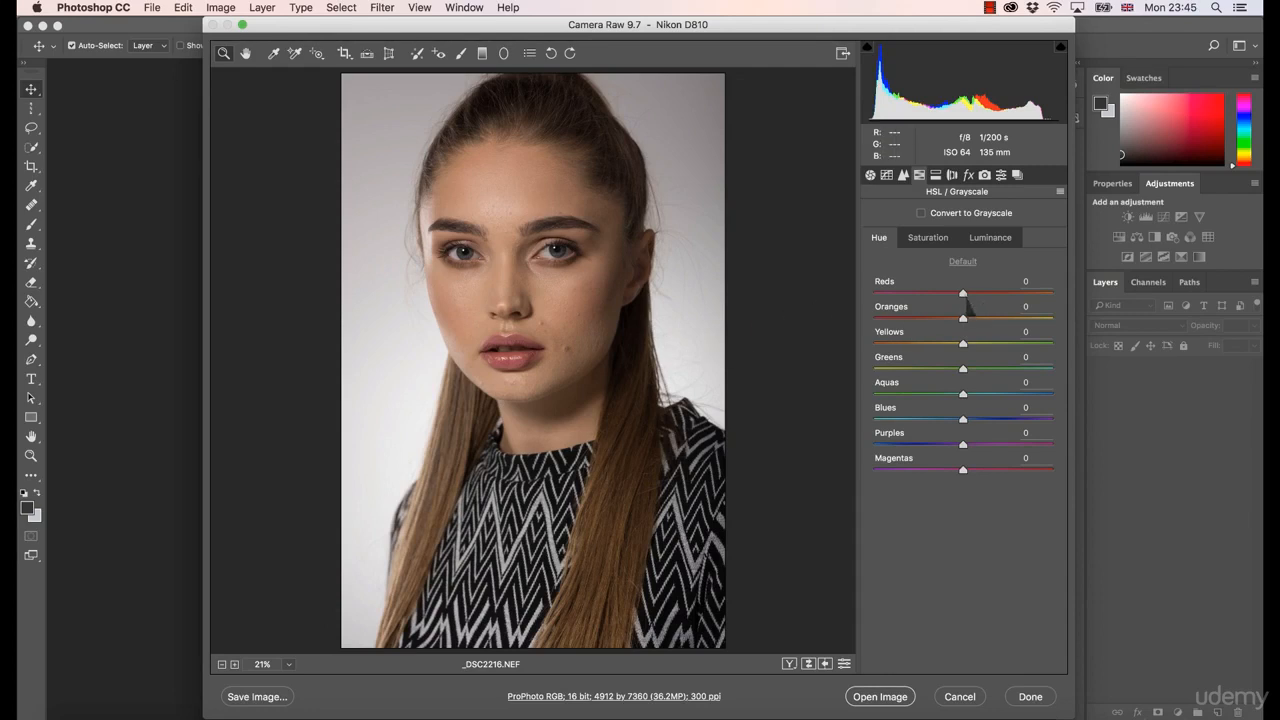
pyautogui.moveTo(966, 300); pyautogui.dragTo(996, 299)
pyautogui.moveTo(993, 303); pyautogui.dragTo(962, 310)
pyautogui.write('0')
# - Try the Reds luminance at -100 and +74, and reset it to 0
pyautogui.click(989, 243)
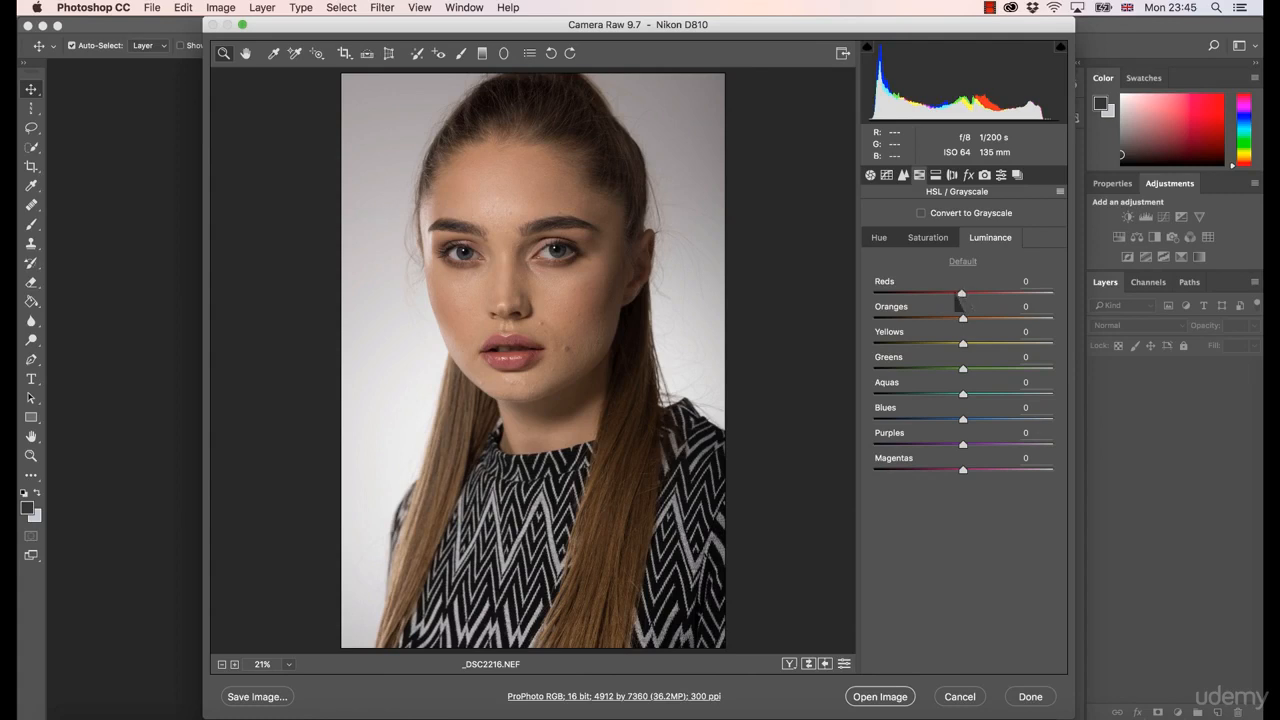
pyautogui.moveTo(962, 292); pyautogui.dragTo(784, 338)
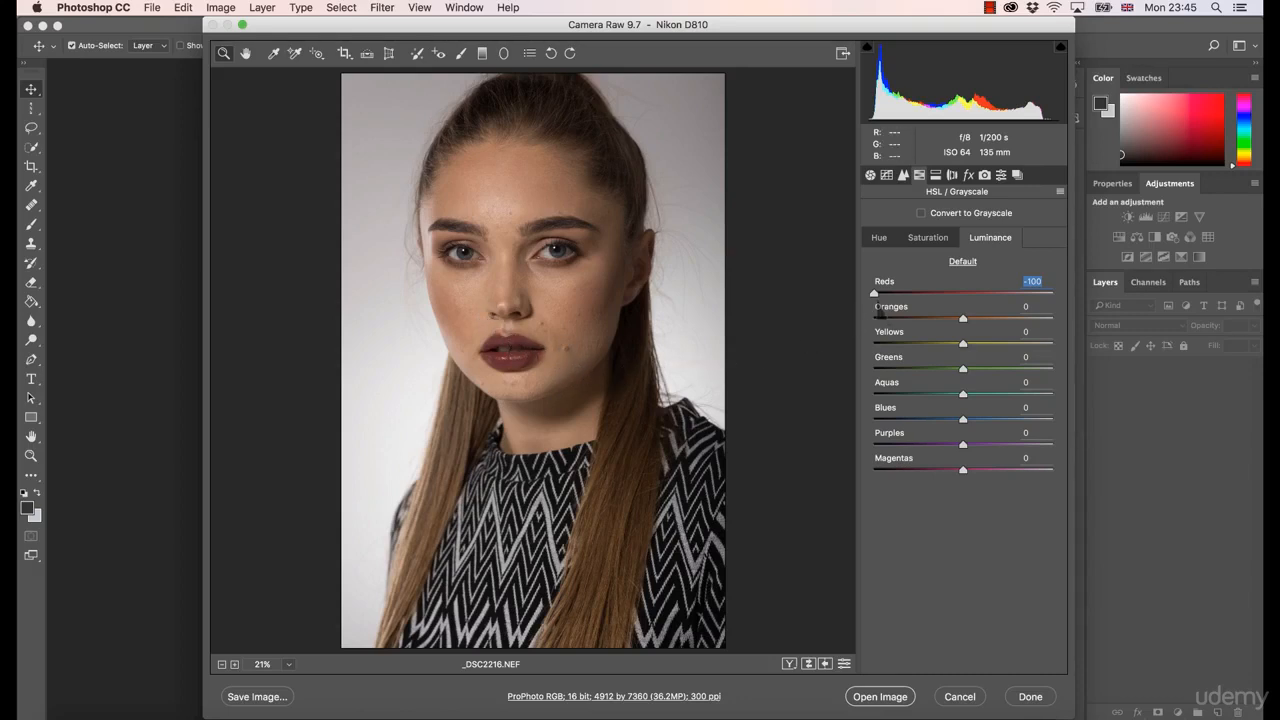
pyautogui.moveTo(876, 293); pyautogui.dragTo(967, 315)
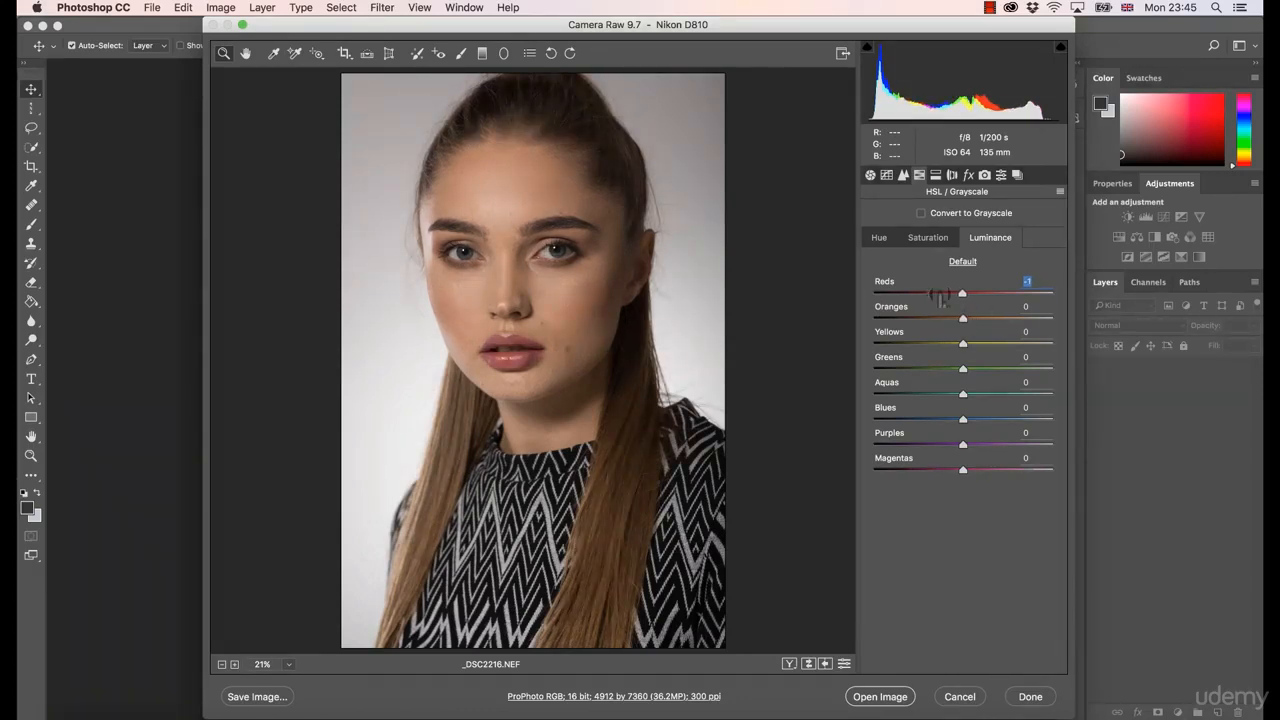
pyautogui.write('0')
pyautogui.moveTo(966, 300); pyautogui.dragTo(1029, 305)
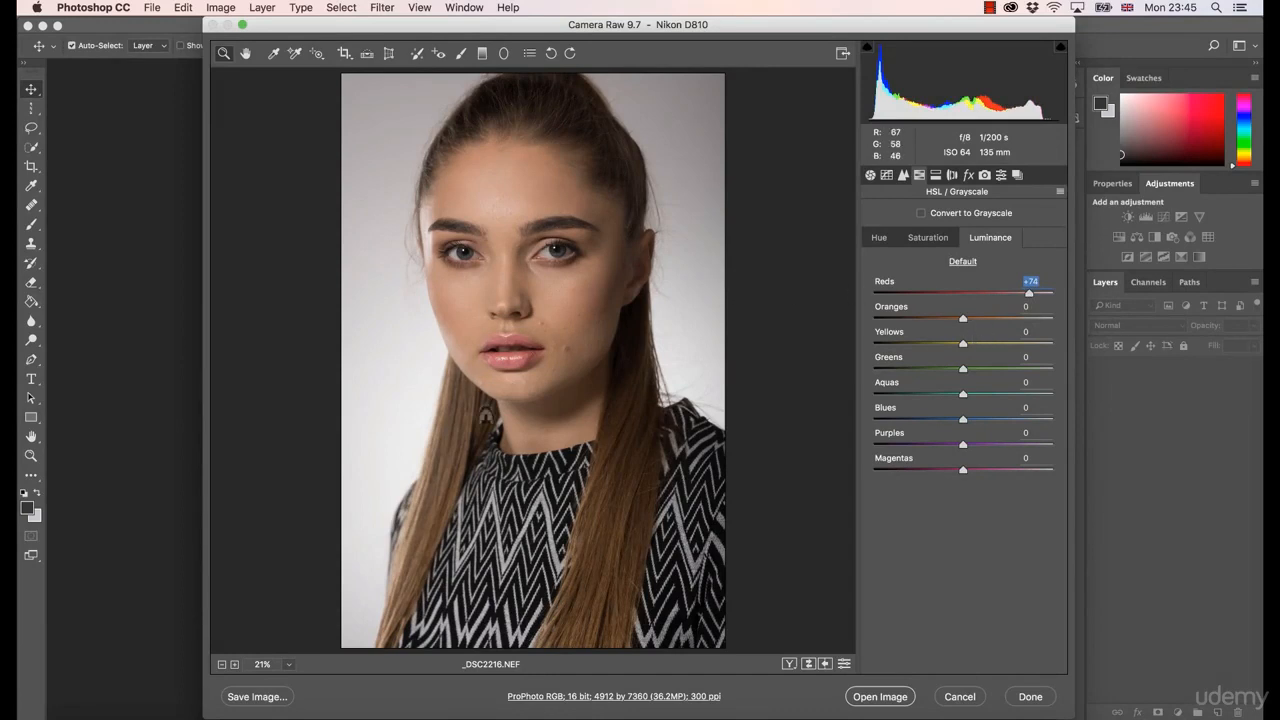
pyautogui.write('0')
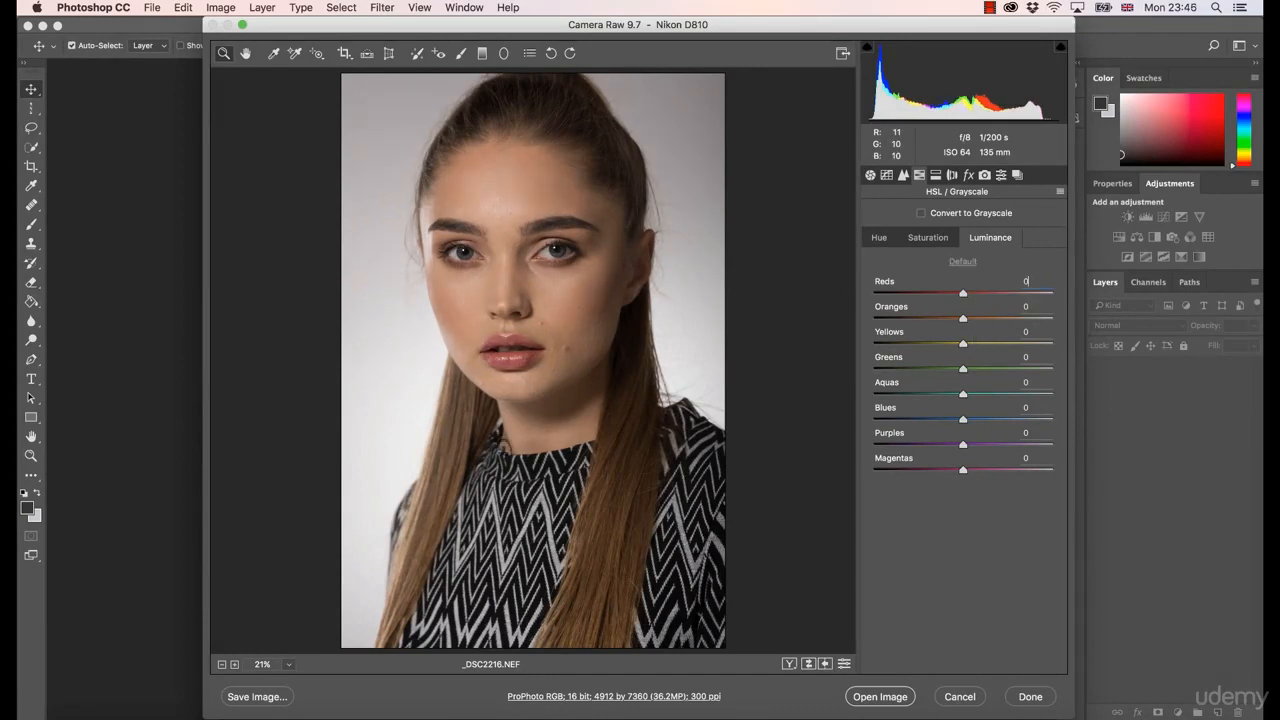
# - Try the Yellows luminance at +100 and a slightly changed Oranges luminance, resetting both to 0
pyautogui.moveTo(964, 350); pyautogui.dragTo(1056, 354)
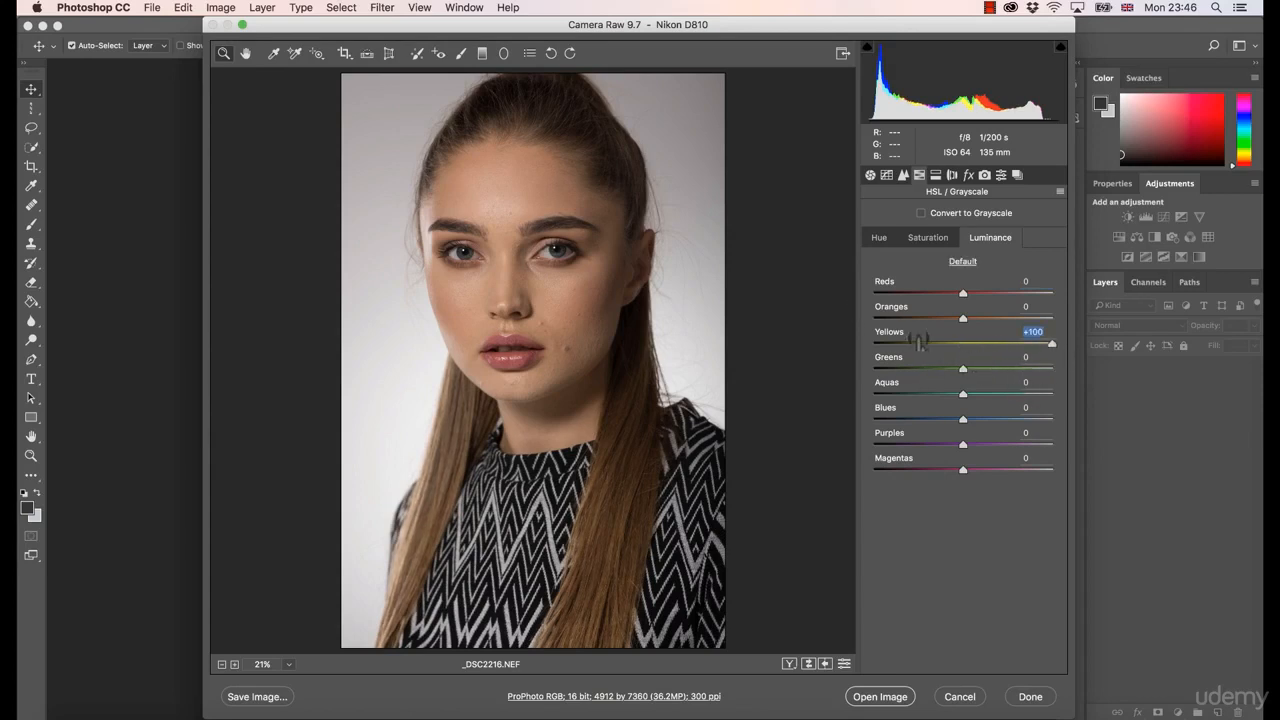
pyautogui.write('0')
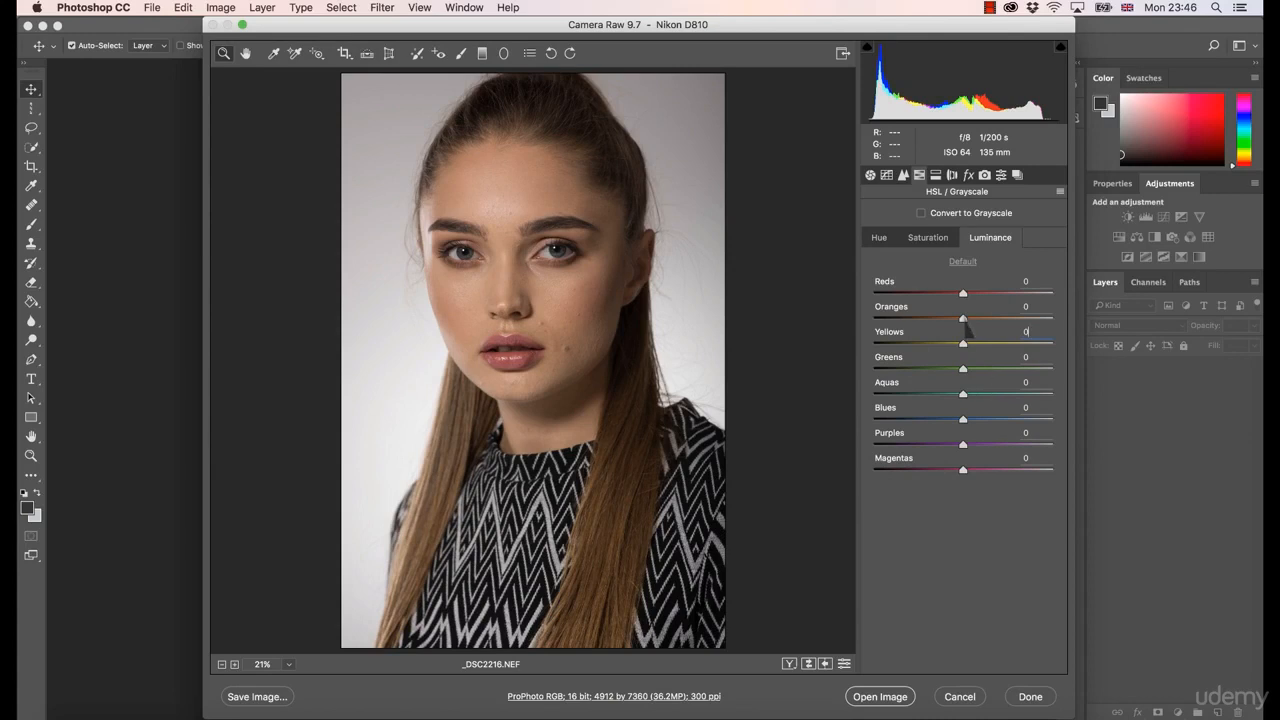
pyautogui.moveTo(964, 320)
pyautogui.mouseDown()
pyautogui.moveTo(995, 320)
pyautogui.moveTo(972, 321)
pyautogui.mouseUp()
pyautogui.write('0')
# - Review the HSL hue, saturation and luminance settings, finishing on saturation
pyautogui.click(928, 240)
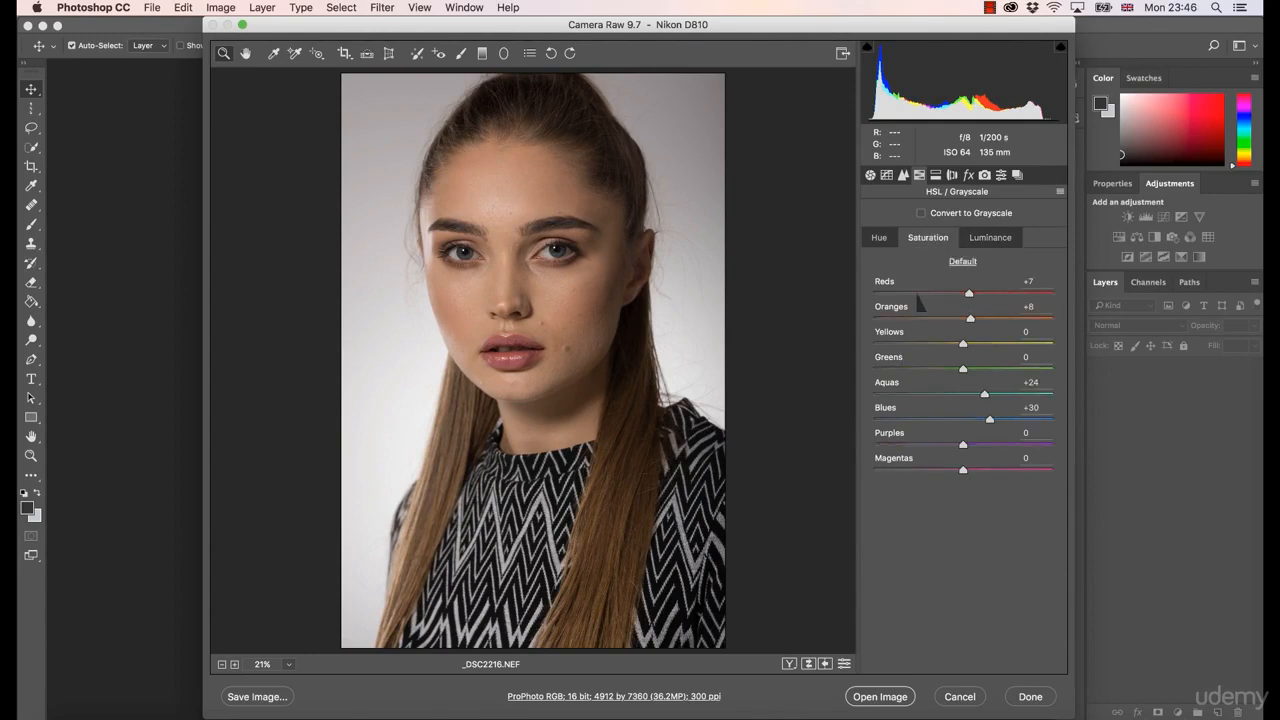
pyautogui.click(880, 238)
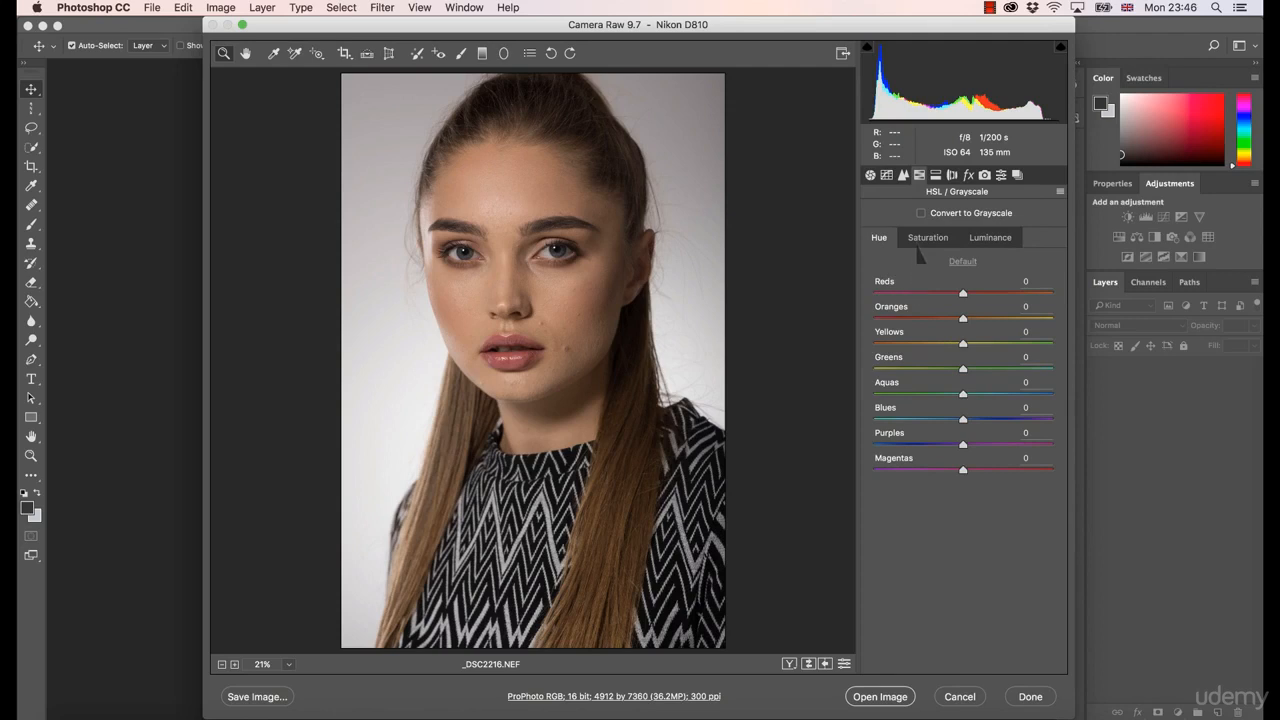
pyautogui.click(919, 242)
pyautogui.click(980, 241)
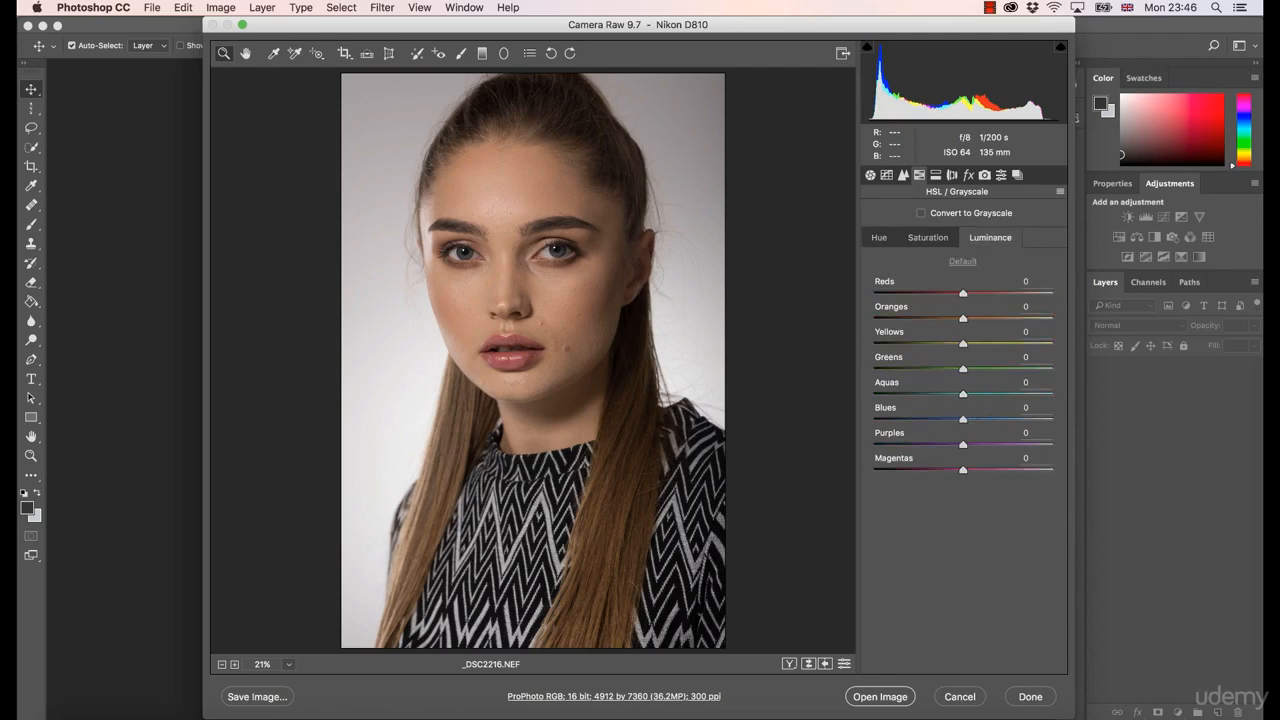
pyautogui.click(942, 240)
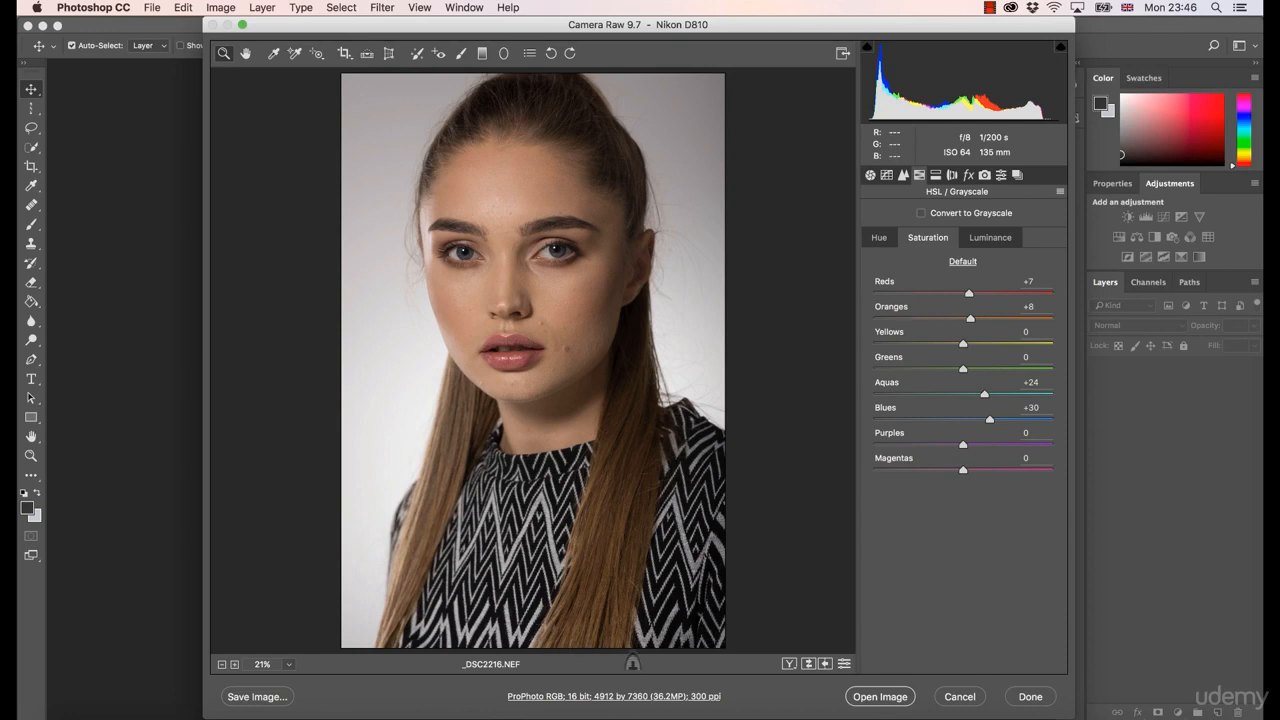
# - Open the raw file's workflow options and examine the available color spaces
pyautogui.click(589, 697)
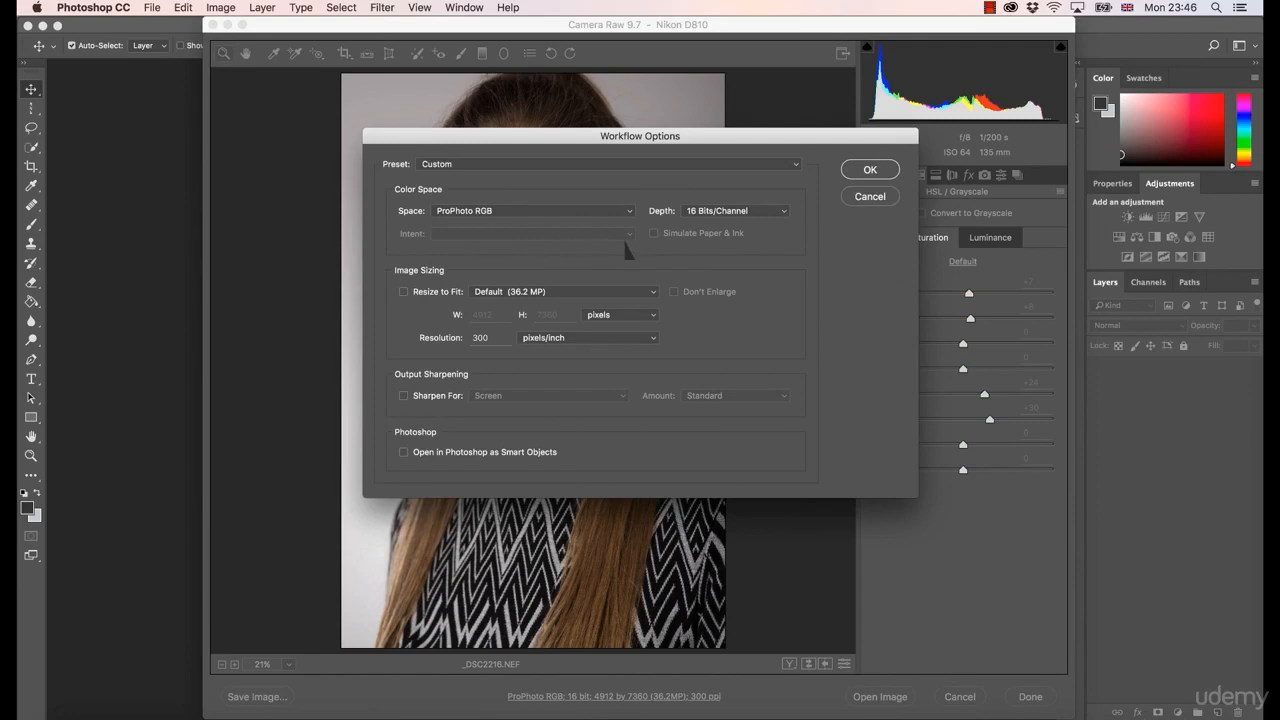
pyautogui.click(527, 215)
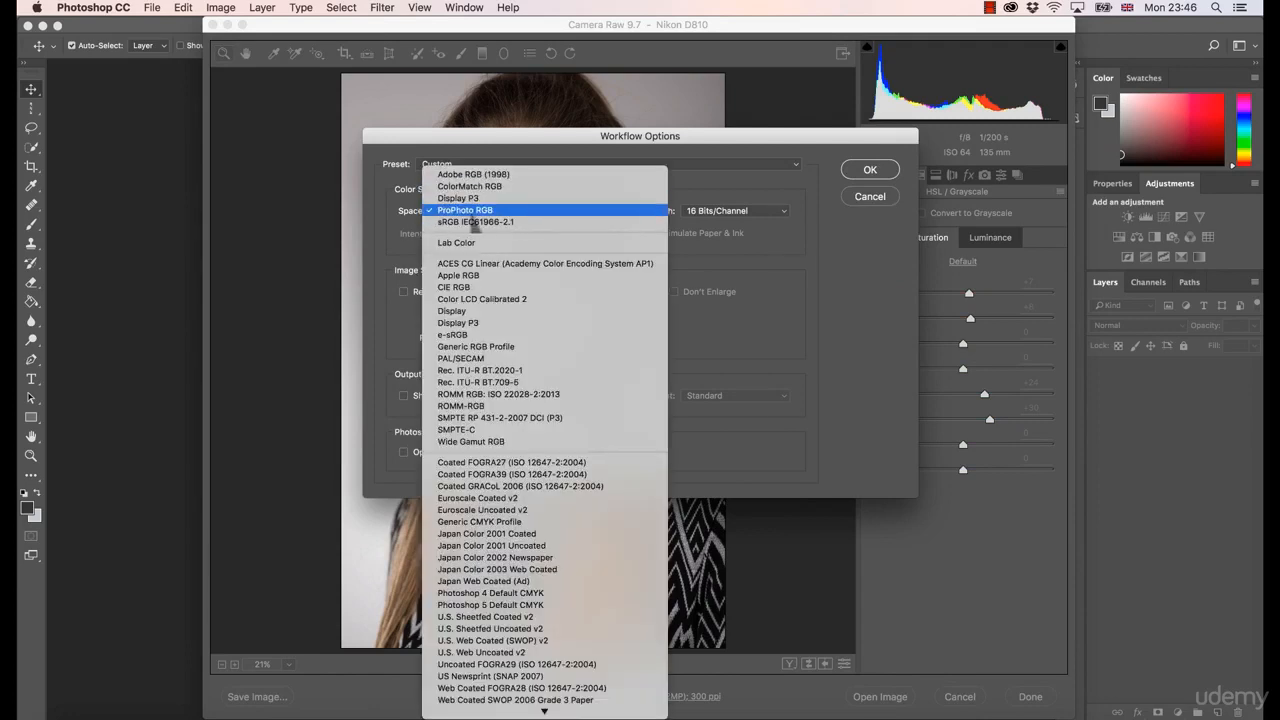
pyautogui.click(405, 244)
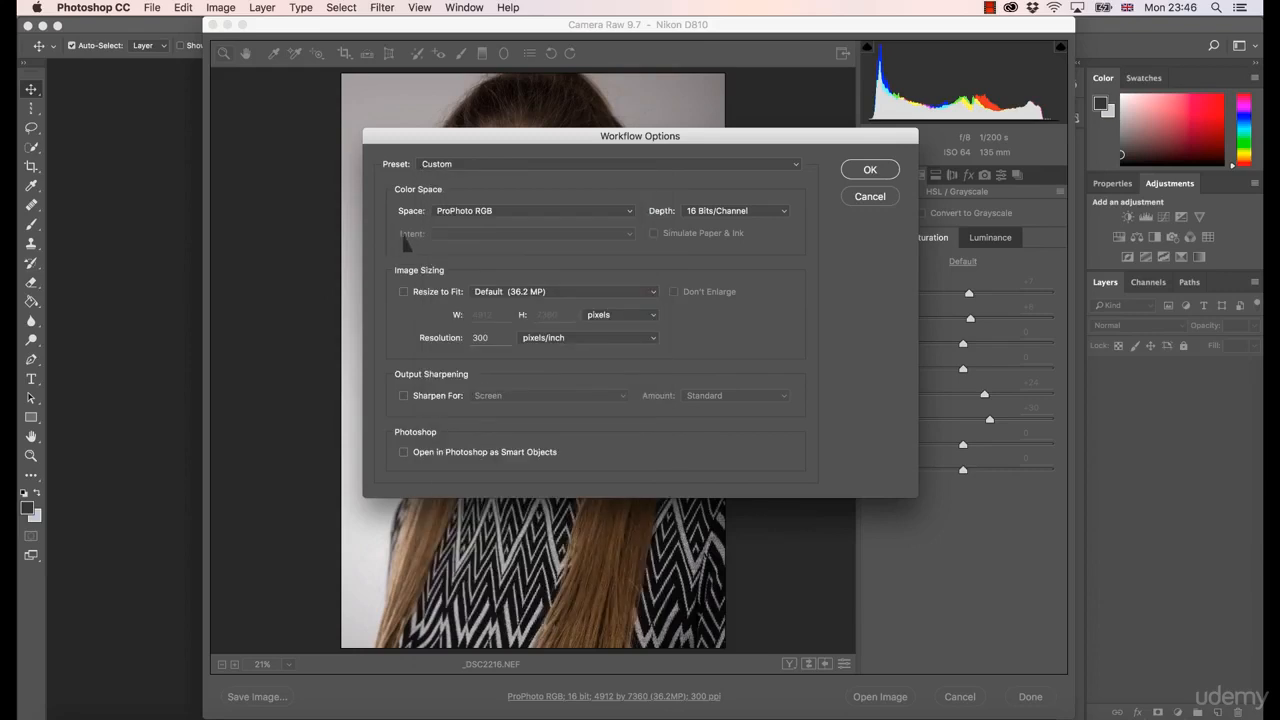
pyautogui.click(507, 218)
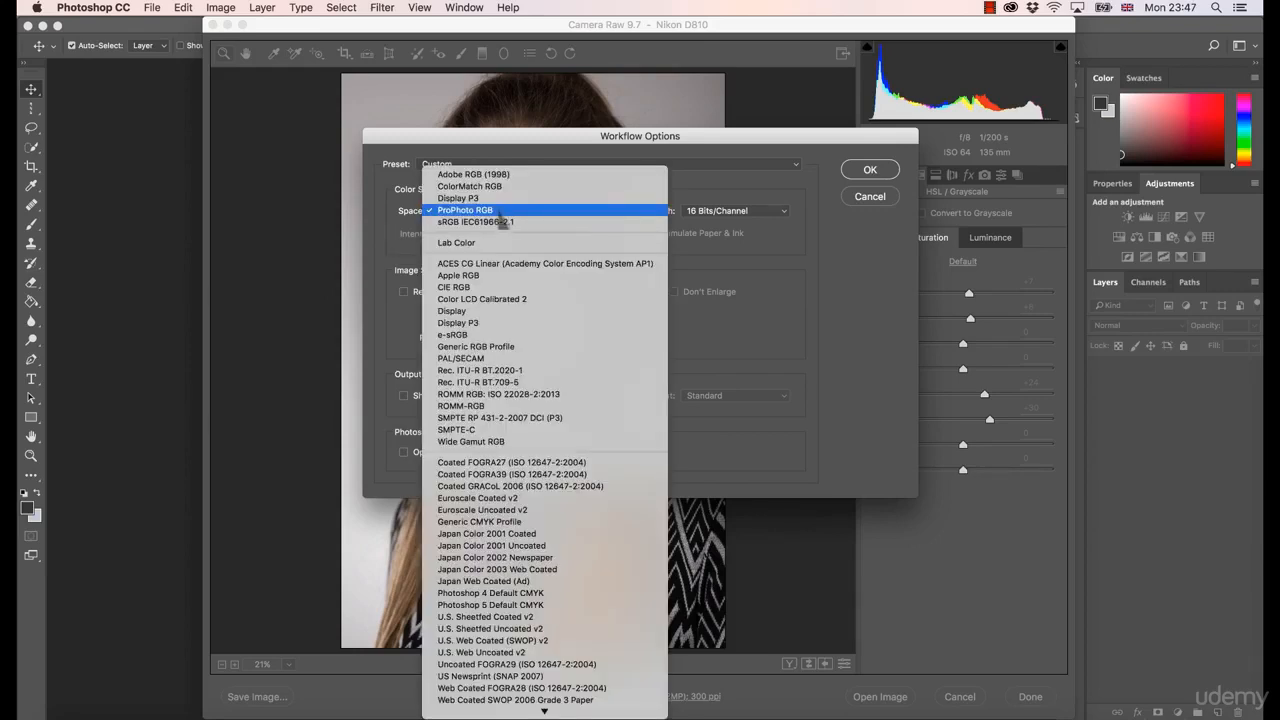
pyautogui.click(393, 236)
# - Try sRGB IEC61966-2.1 and Adobe RGB (1998) as the color space, and set it back to ProPhoto RGB
pyautogui.click(466, 220)
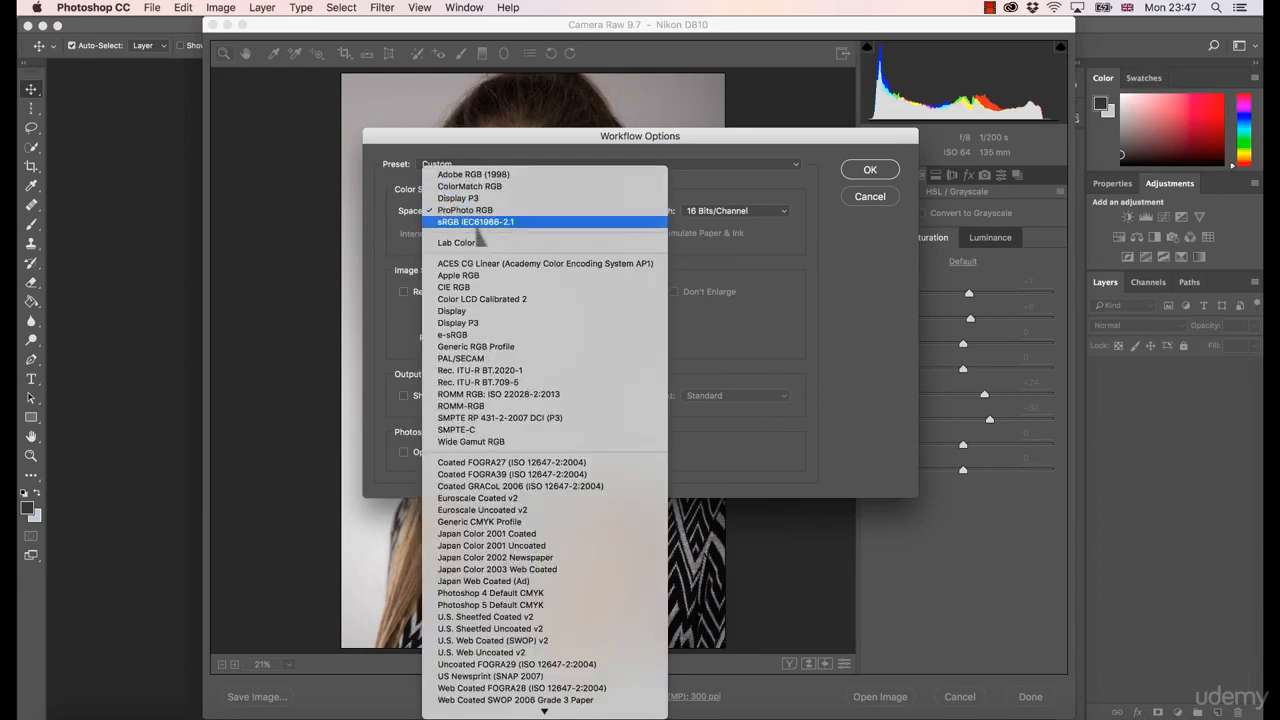
pyautogui.click(483, 226)
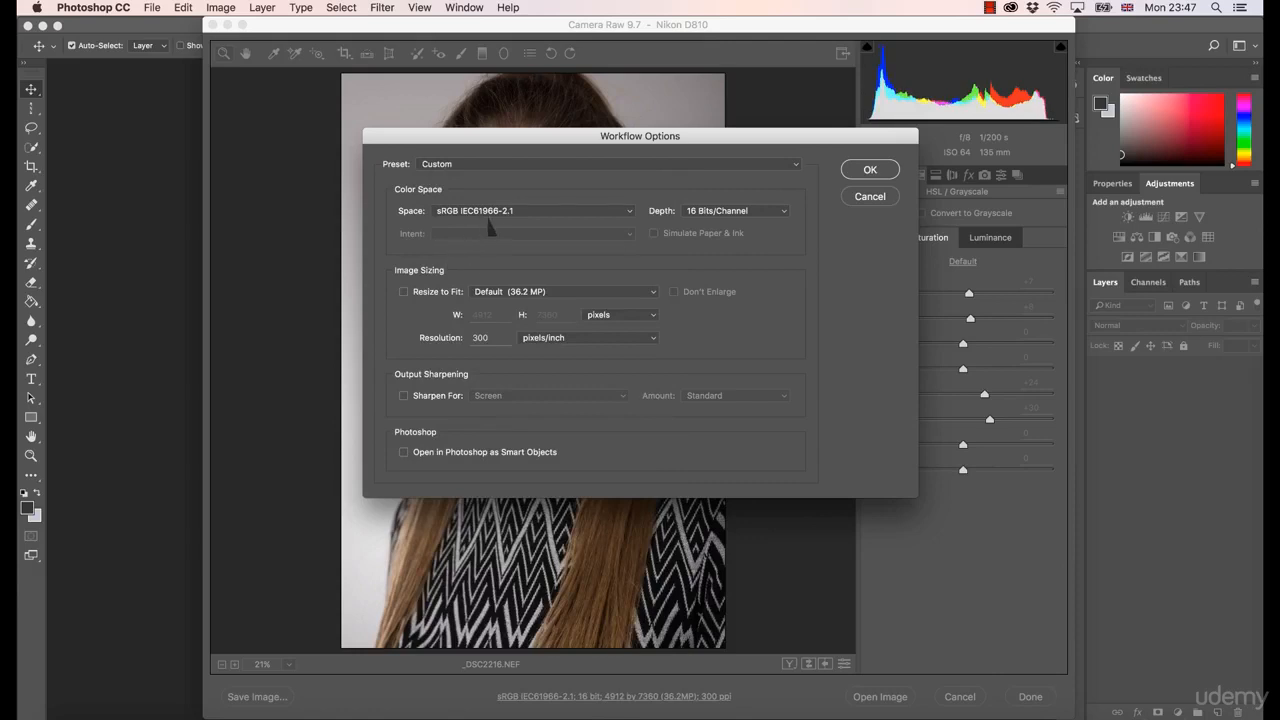
pyautogui.click(490, 215)
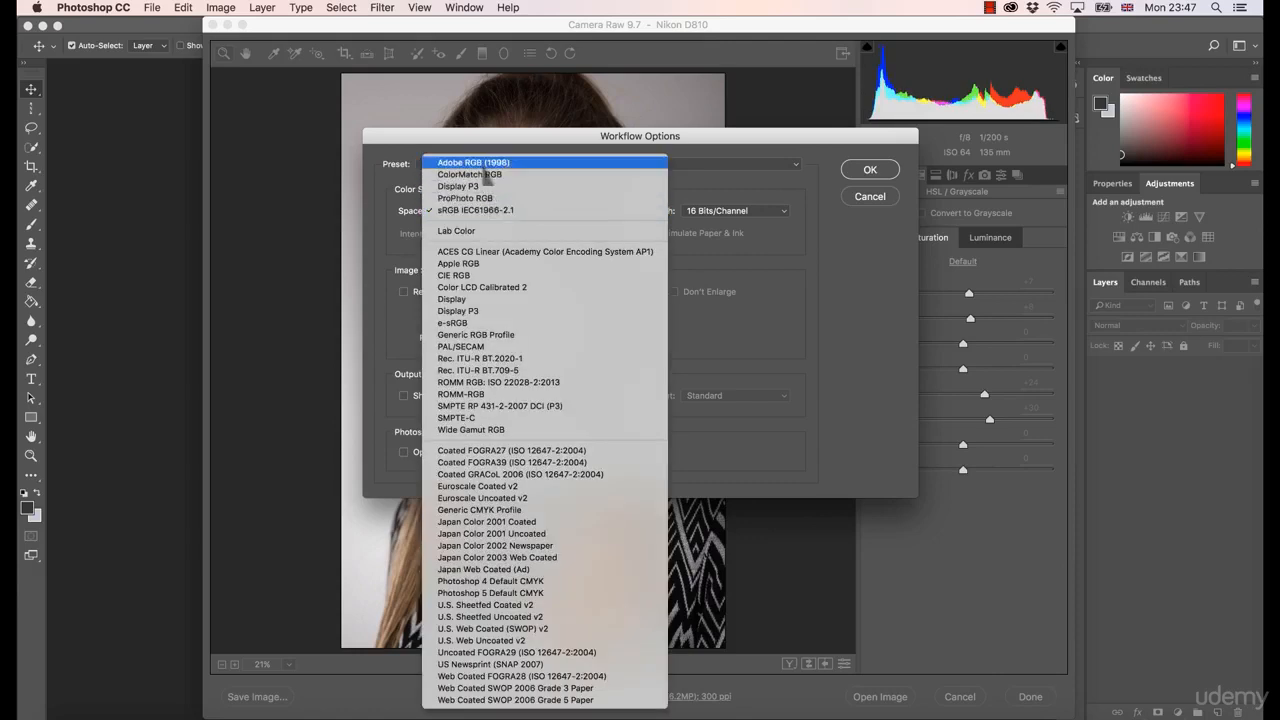
pyautogui.click(484, 163)
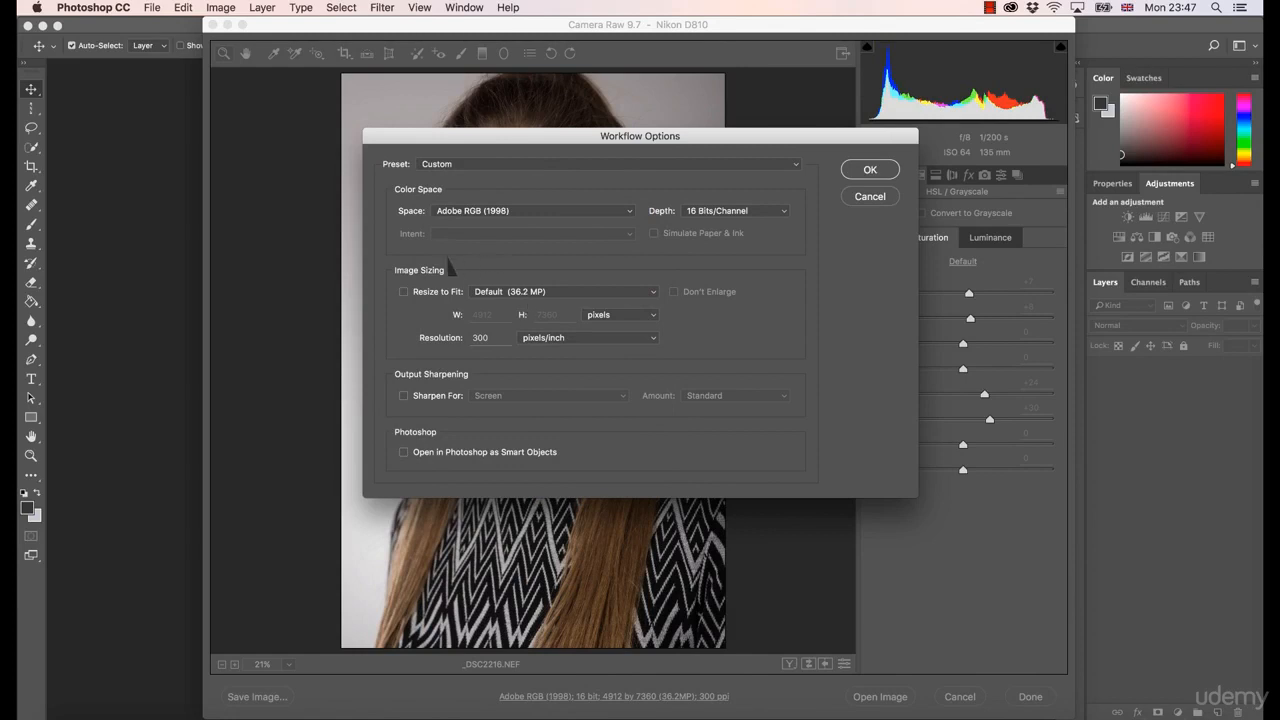
pyautogui.click(525, 214)
pyautogui.click(508, 245)
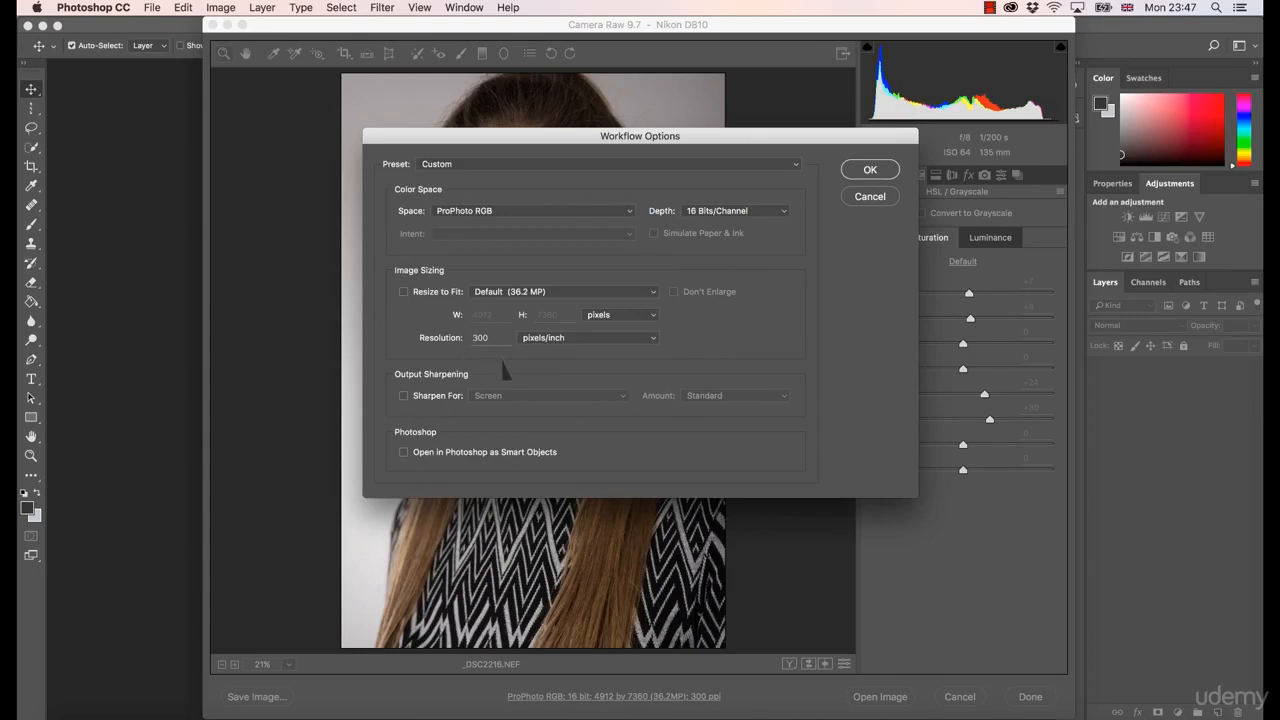
# - Examine the color spaces available for the raw file's workflow, comparing ProPhoto RGB with Adobe RGB (1998) and ColorMatch RGB
pyautogui.click(492, 212)
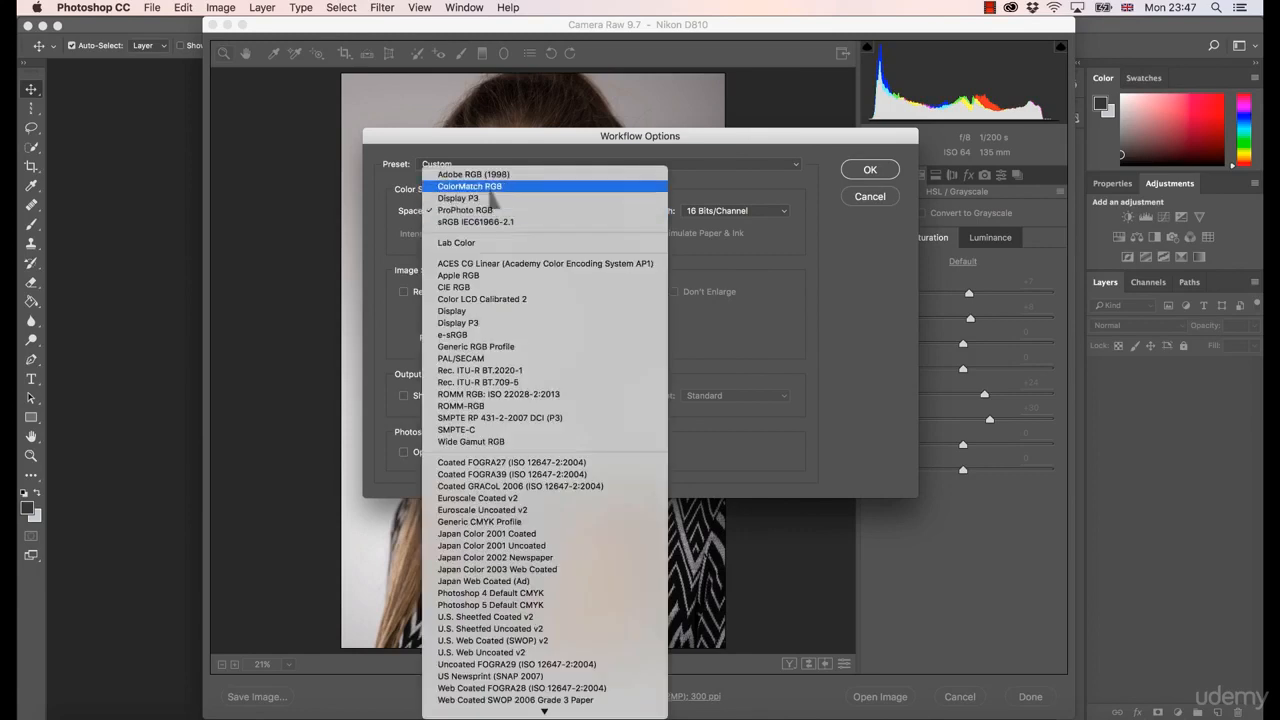
pyautogui.click(393, 240)
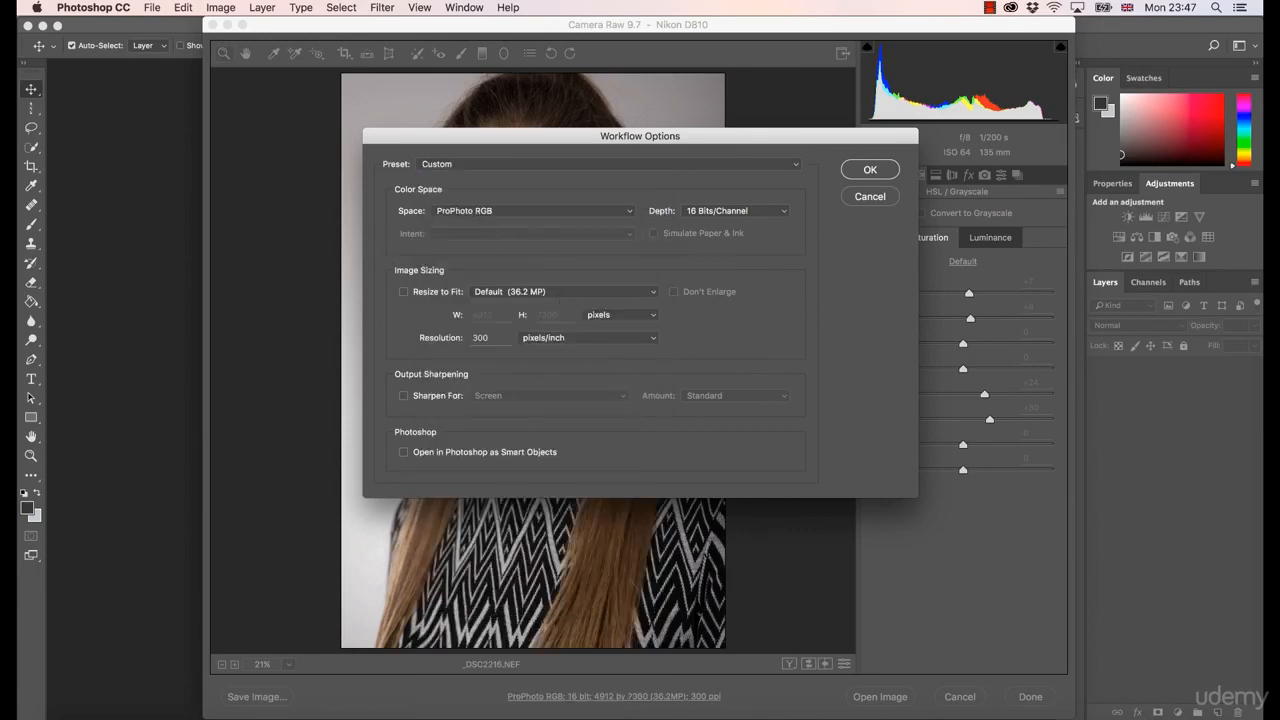
pyautogui.click(485, 215)
pyautogui.click(485, 216)
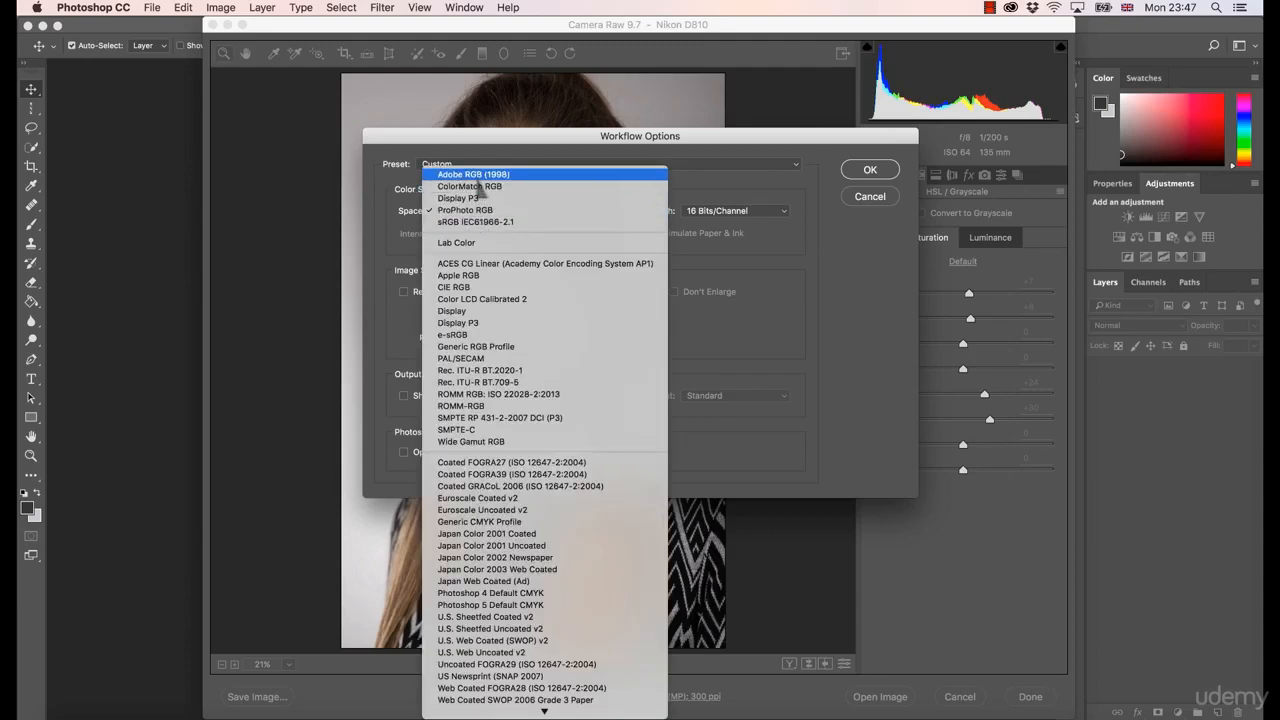
pyautogui.click(384, 278)
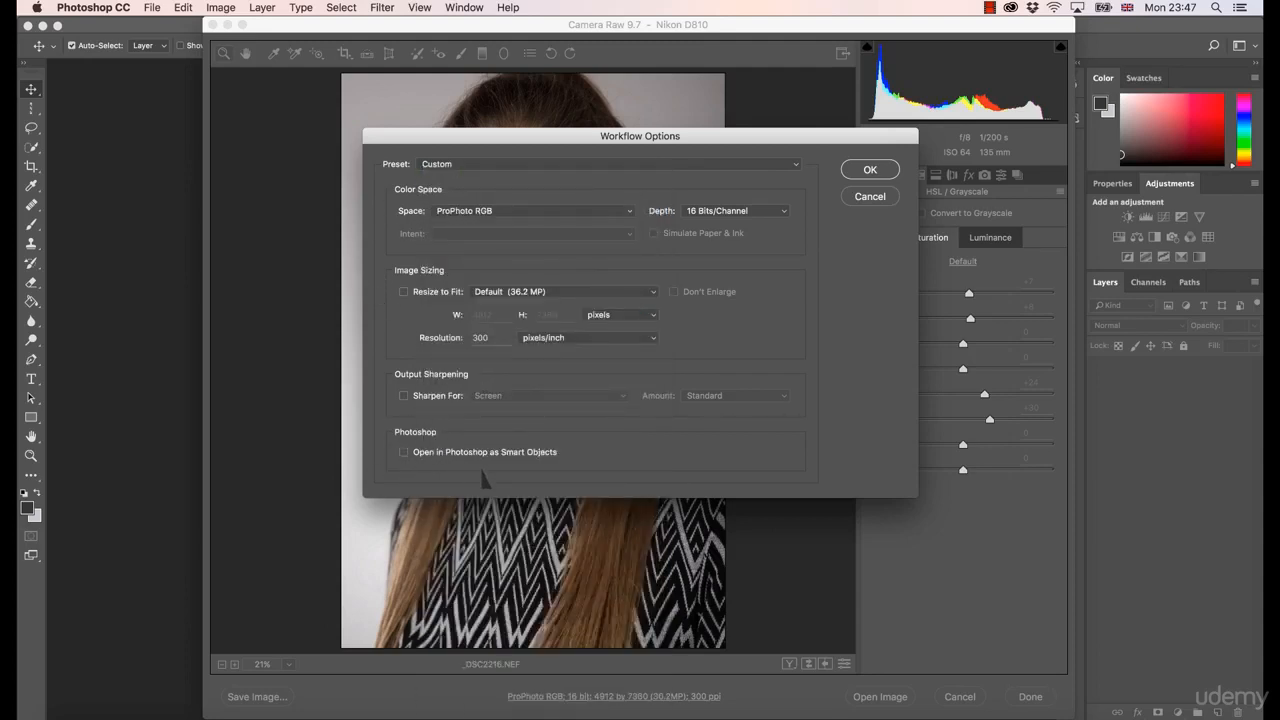
# - Try the option to open files in Photoshop as smart objects, switch it back off, and accept the workflow options
pyautogui.click(404, 453)
pyautogui.click(404, 452)
pyautogui.click(868, 170)
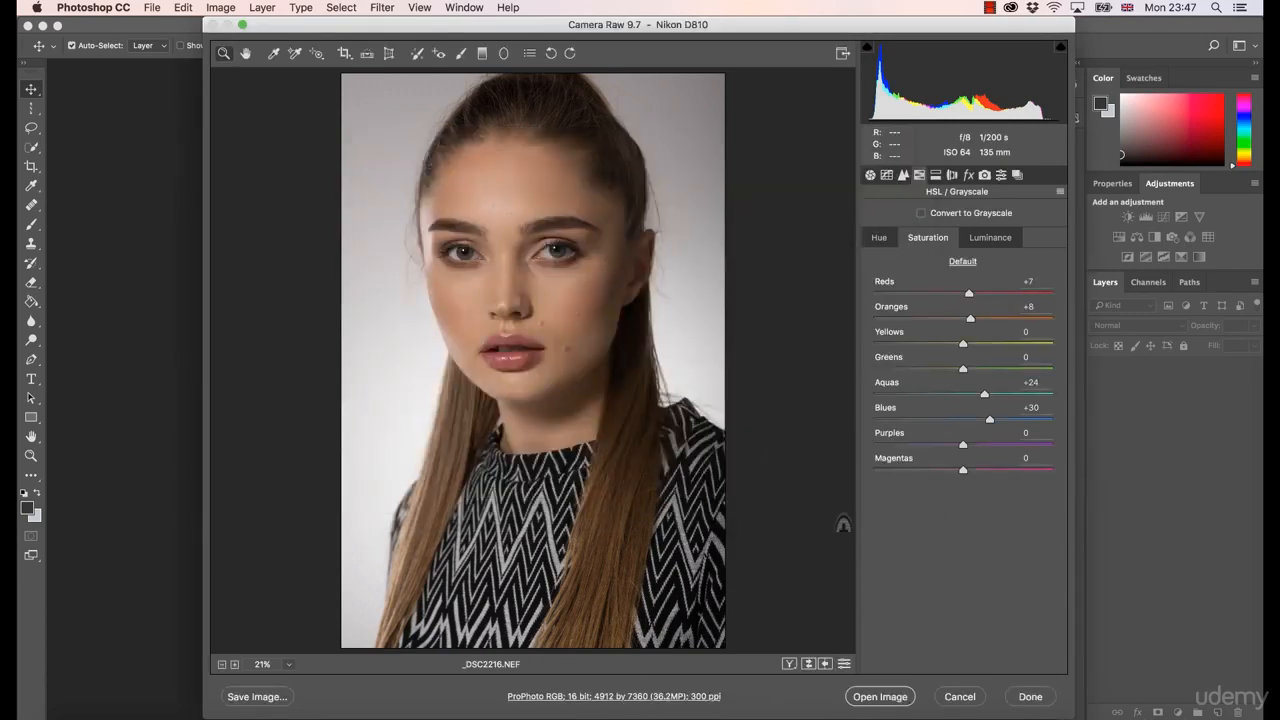
# - Open the adjusted raw portrait in Photoshop as a smart object
pyautogui.press('shift')
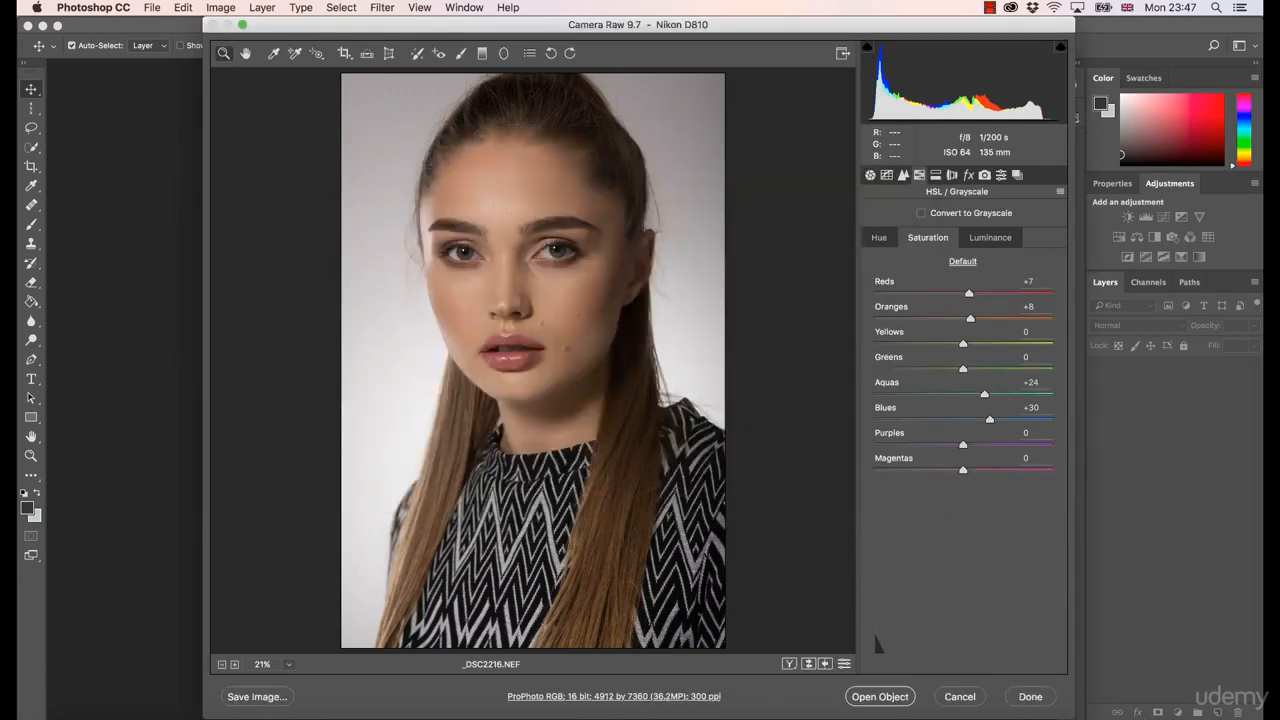
pyautogui.keyDown('shift'); pyautogui.click(880, 694); pyautogui.keyUp('shift')
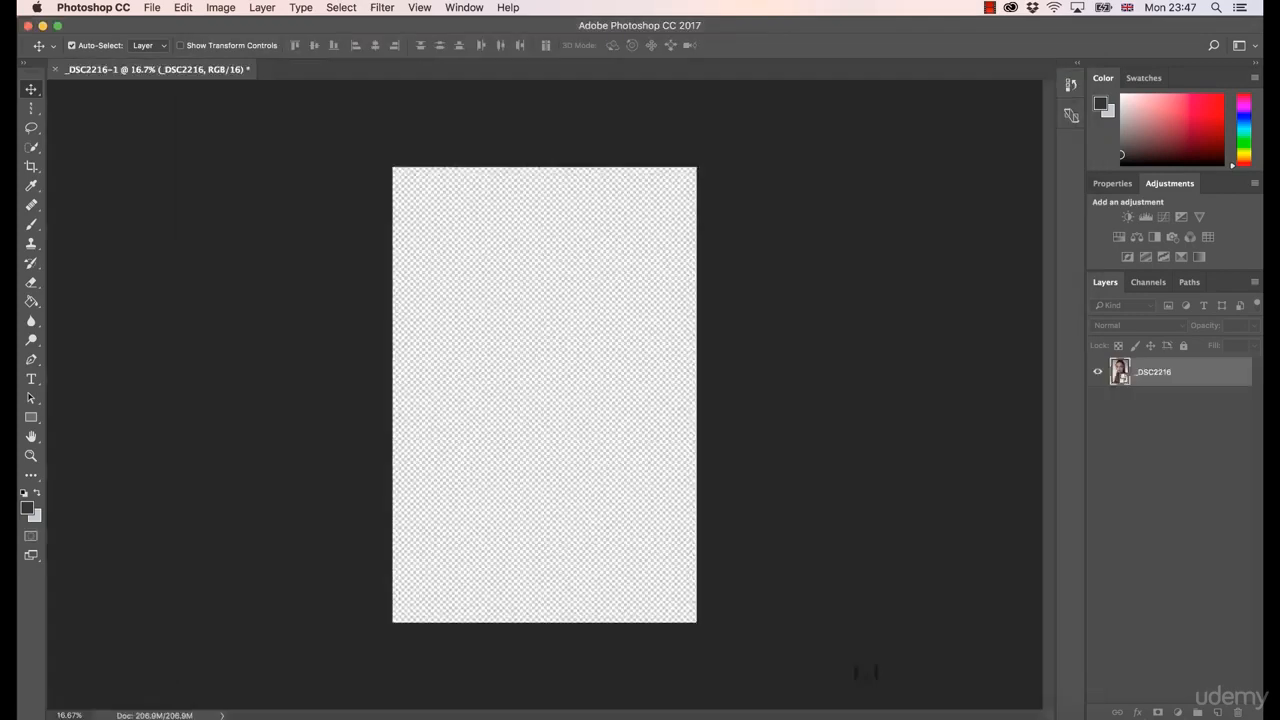
pyautogui.click(588, 530)
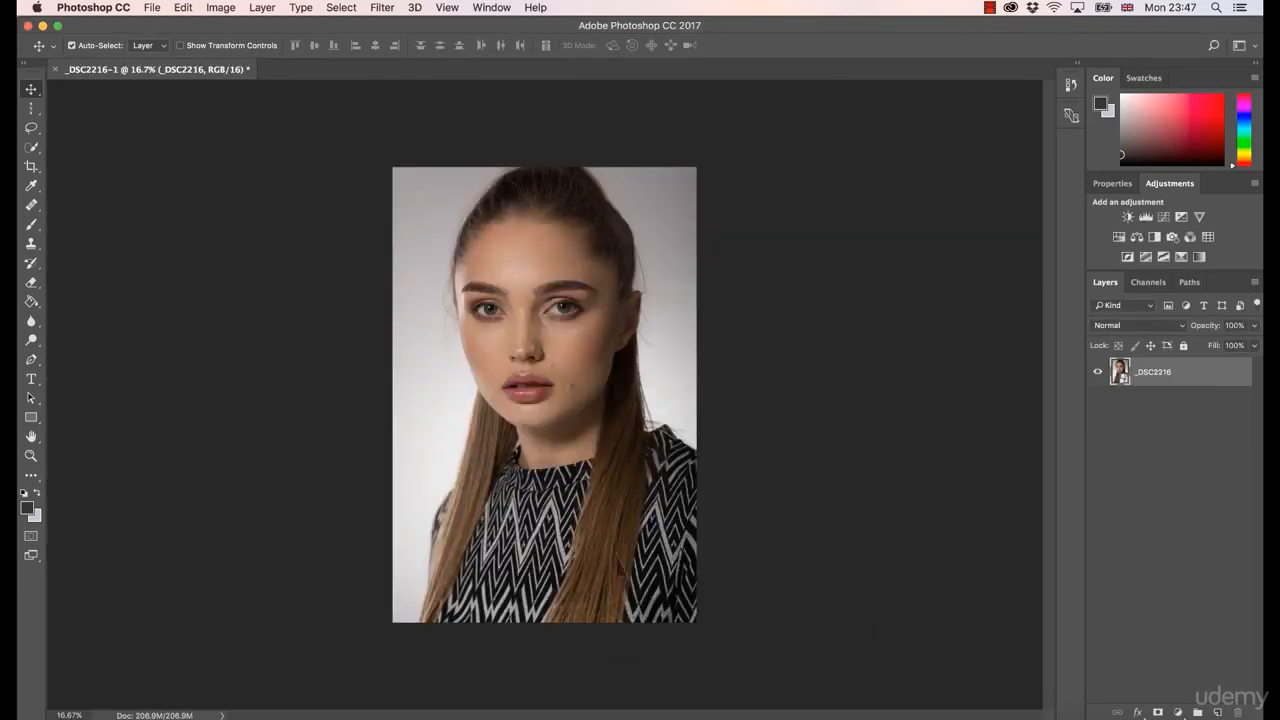